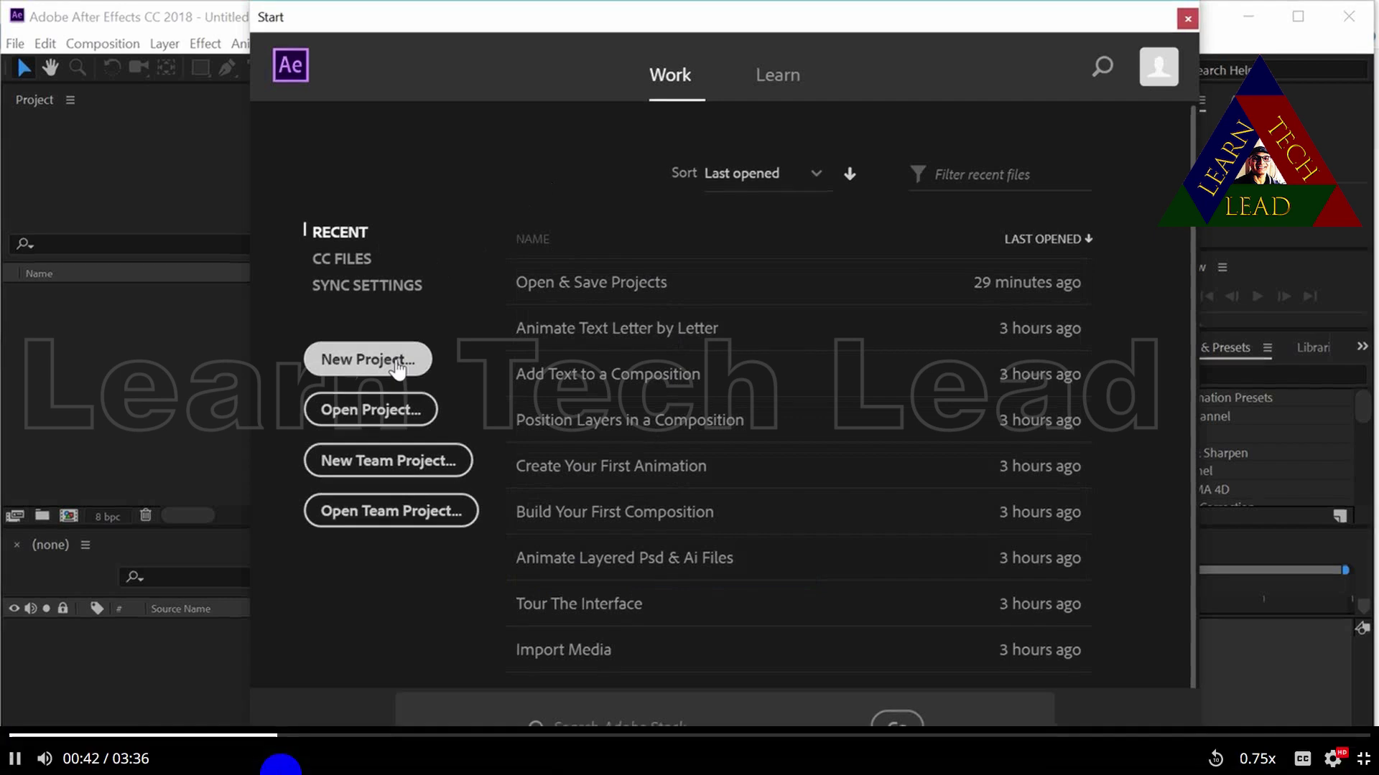
# Open Open & Save Projects.aep from the Get to Know After Effects folder.
pyautogui.click(388, 420)
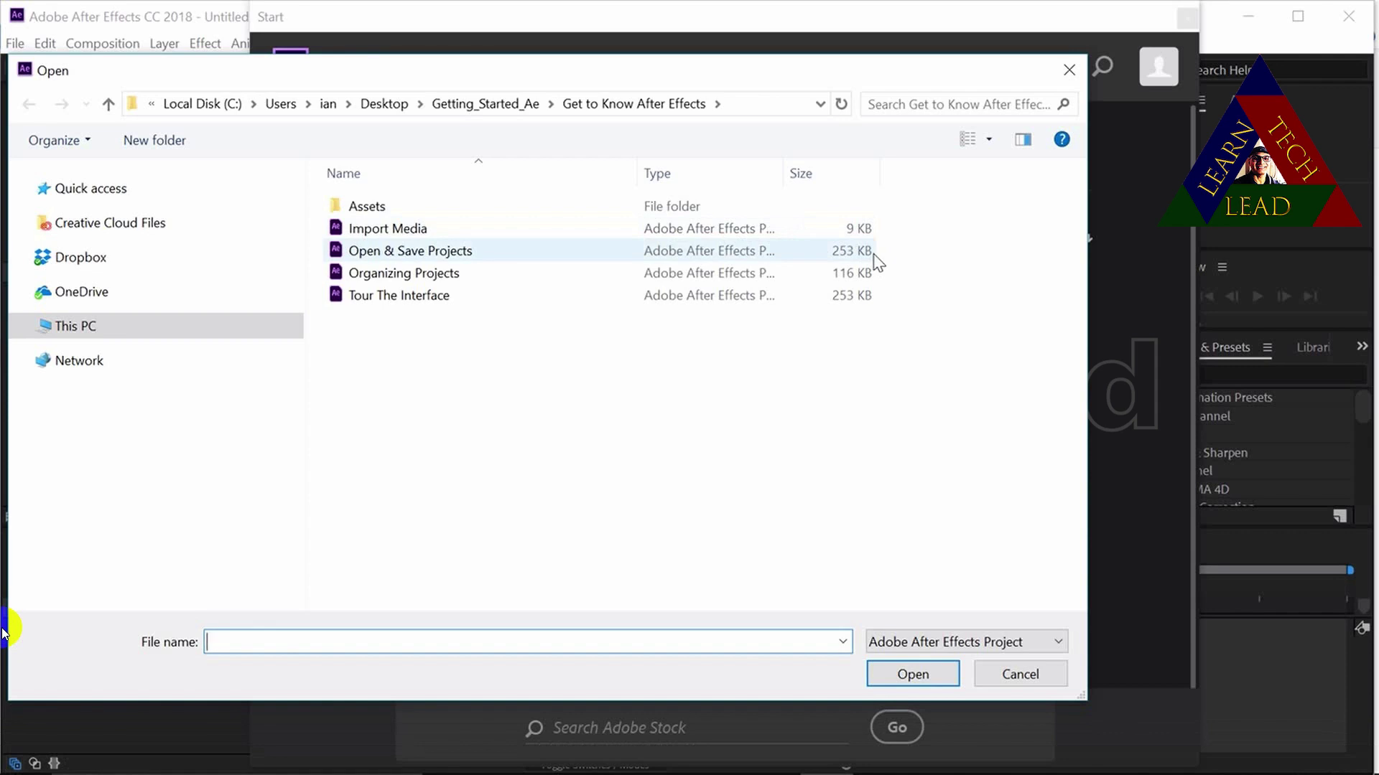
pyautogui.click(544, 252)
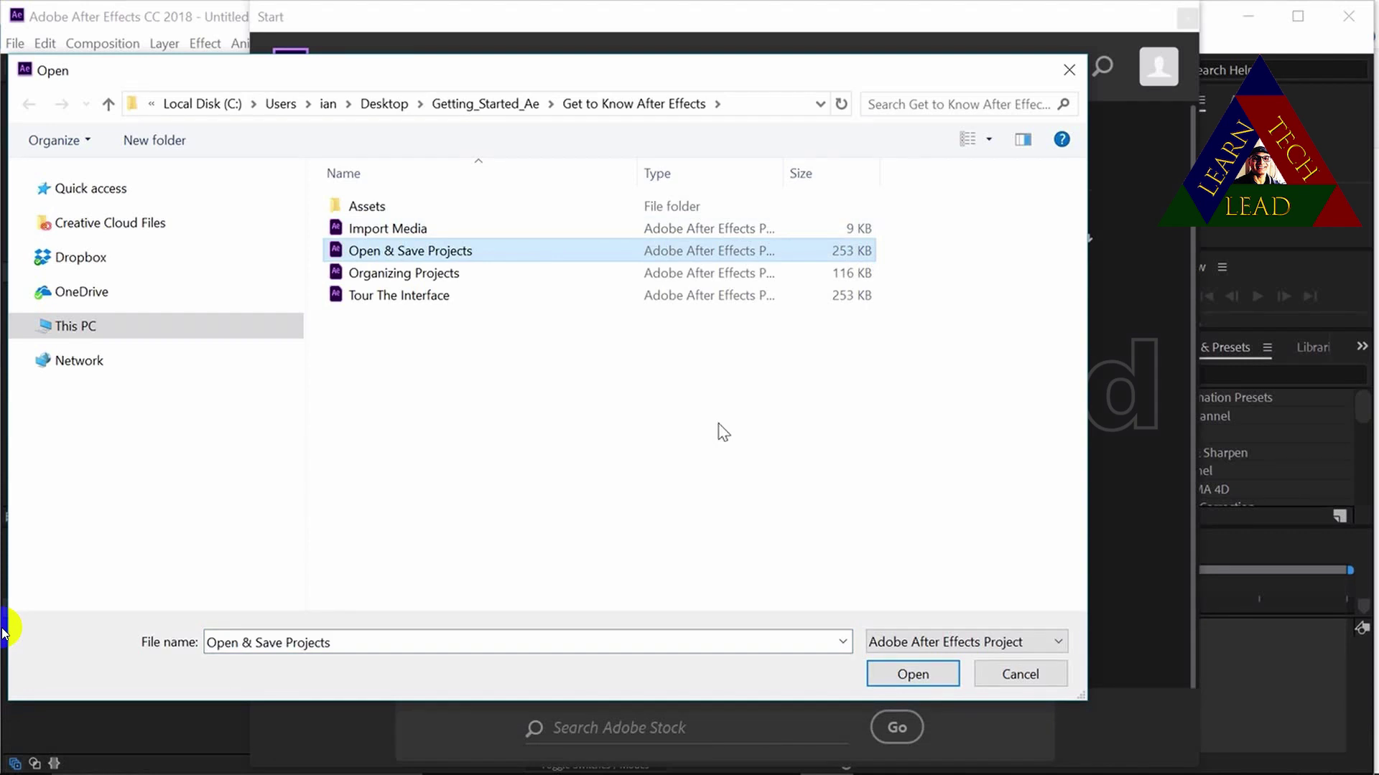
pyautogui.click(909, 678)
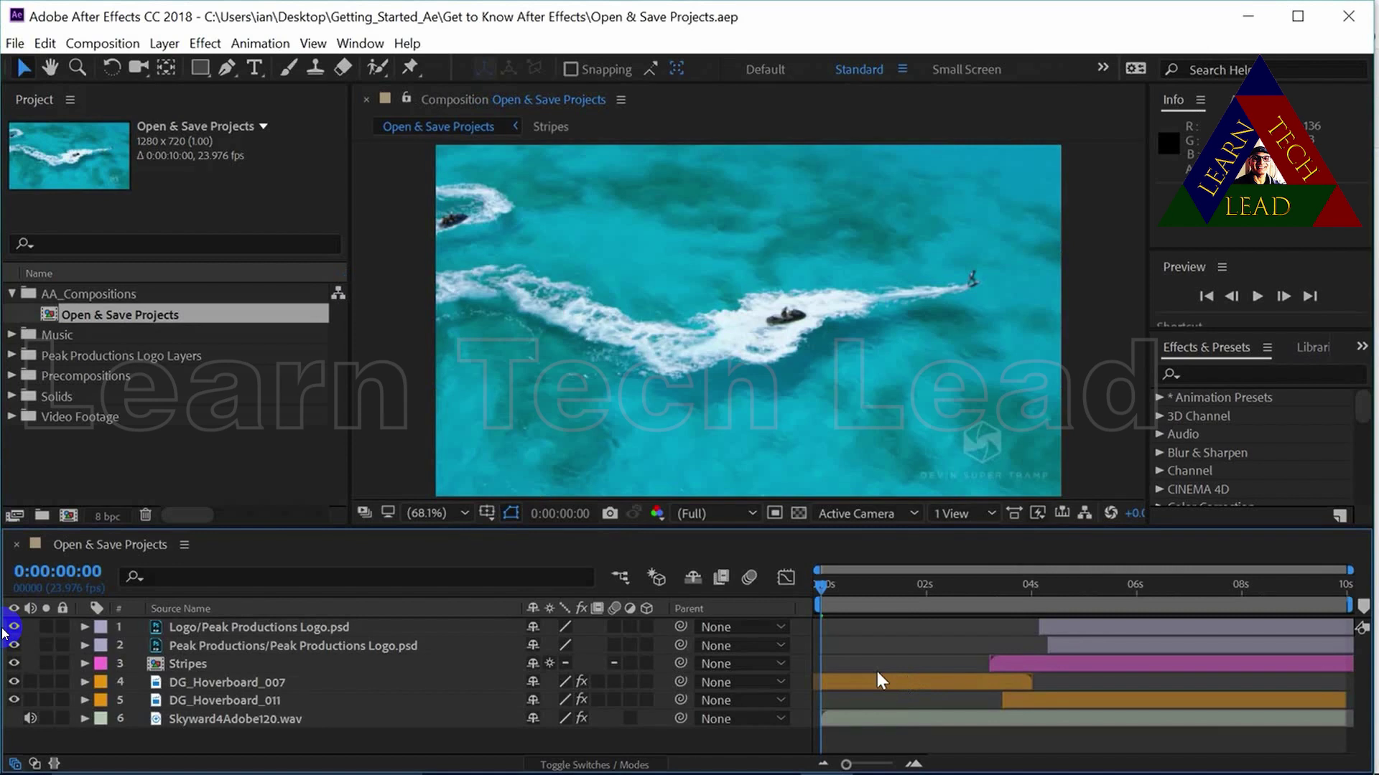
# Play the composition and stop at 0:00:08:05 on the Peak Productions wave logo.
pyautogui.press('space')
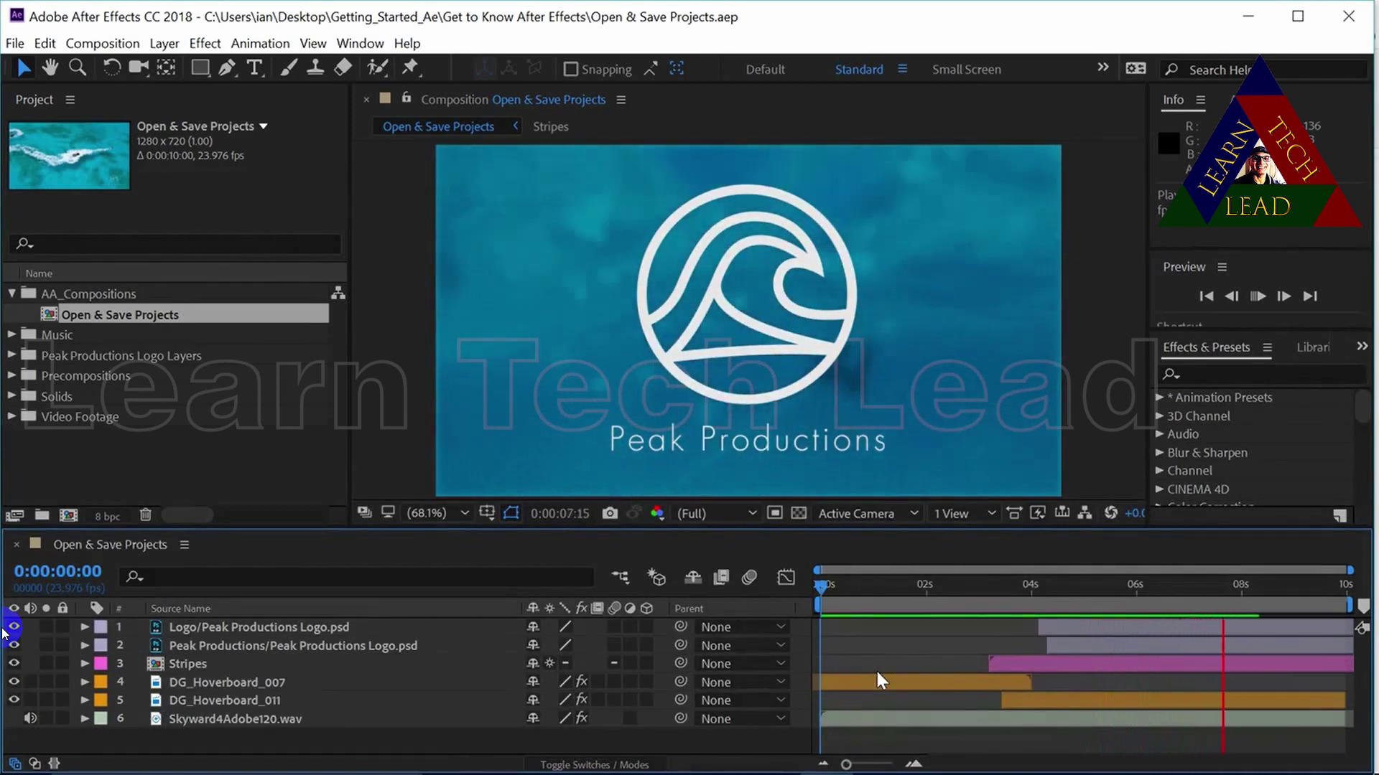
pyautogui.press('space')
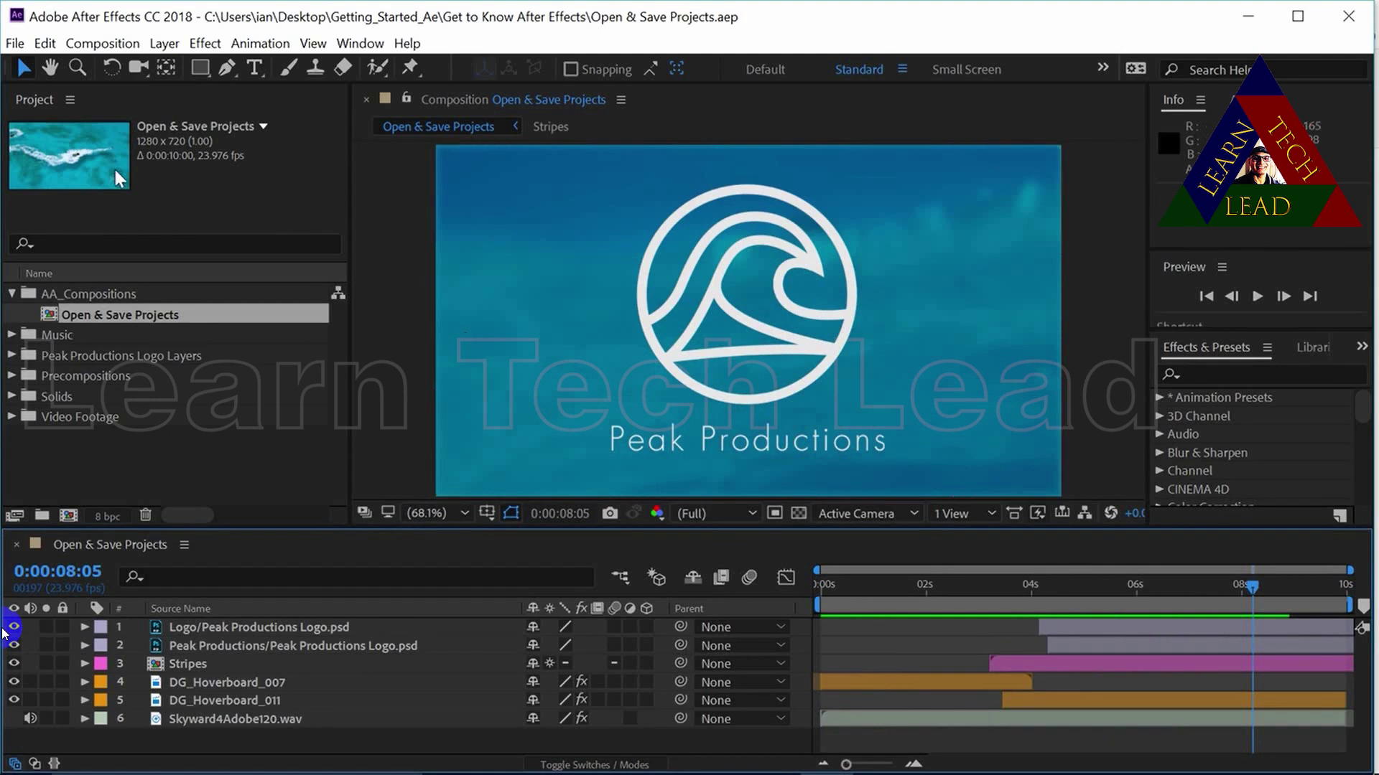
# Expand the Music and Video Footage folders and select the DG_Hoverboard_007 clip.
pyautogui.click(173, 214)
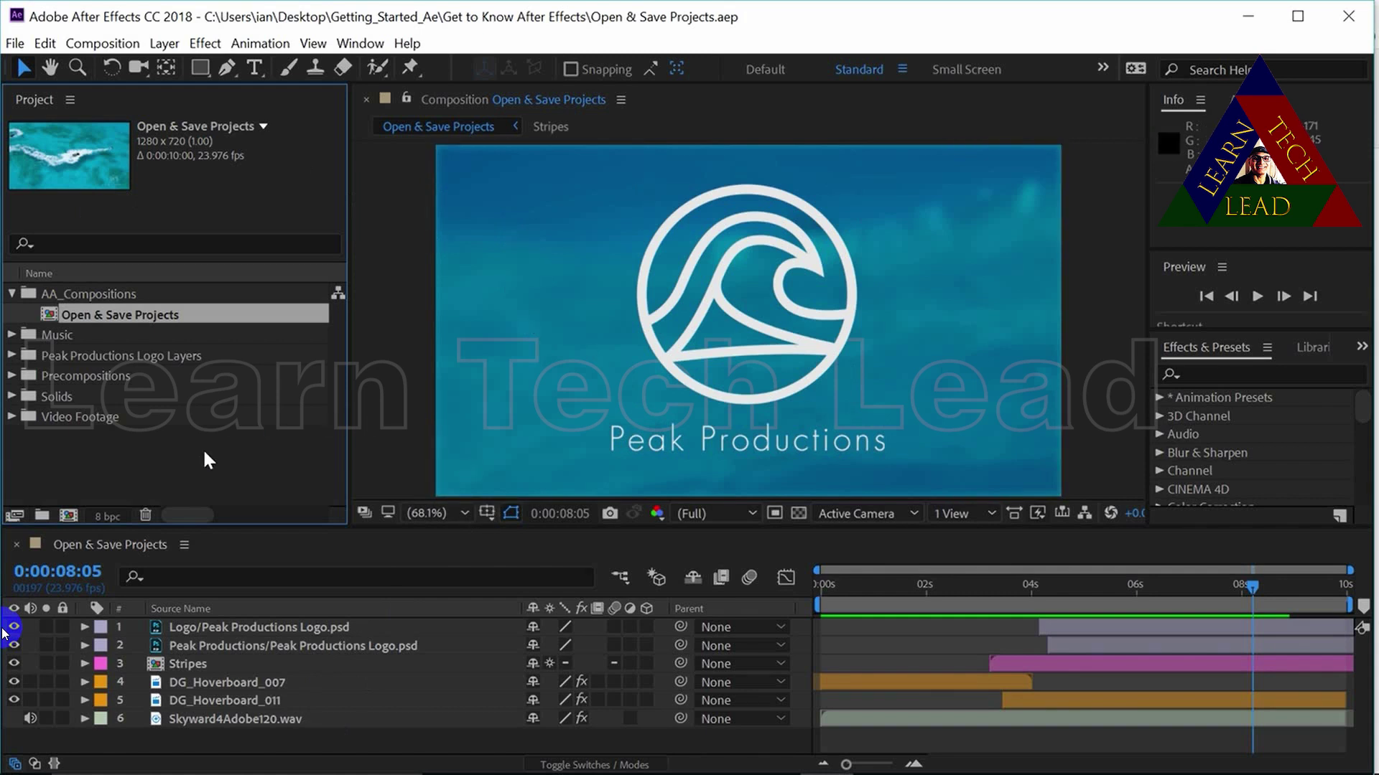
pyautogui.click(12, 336)
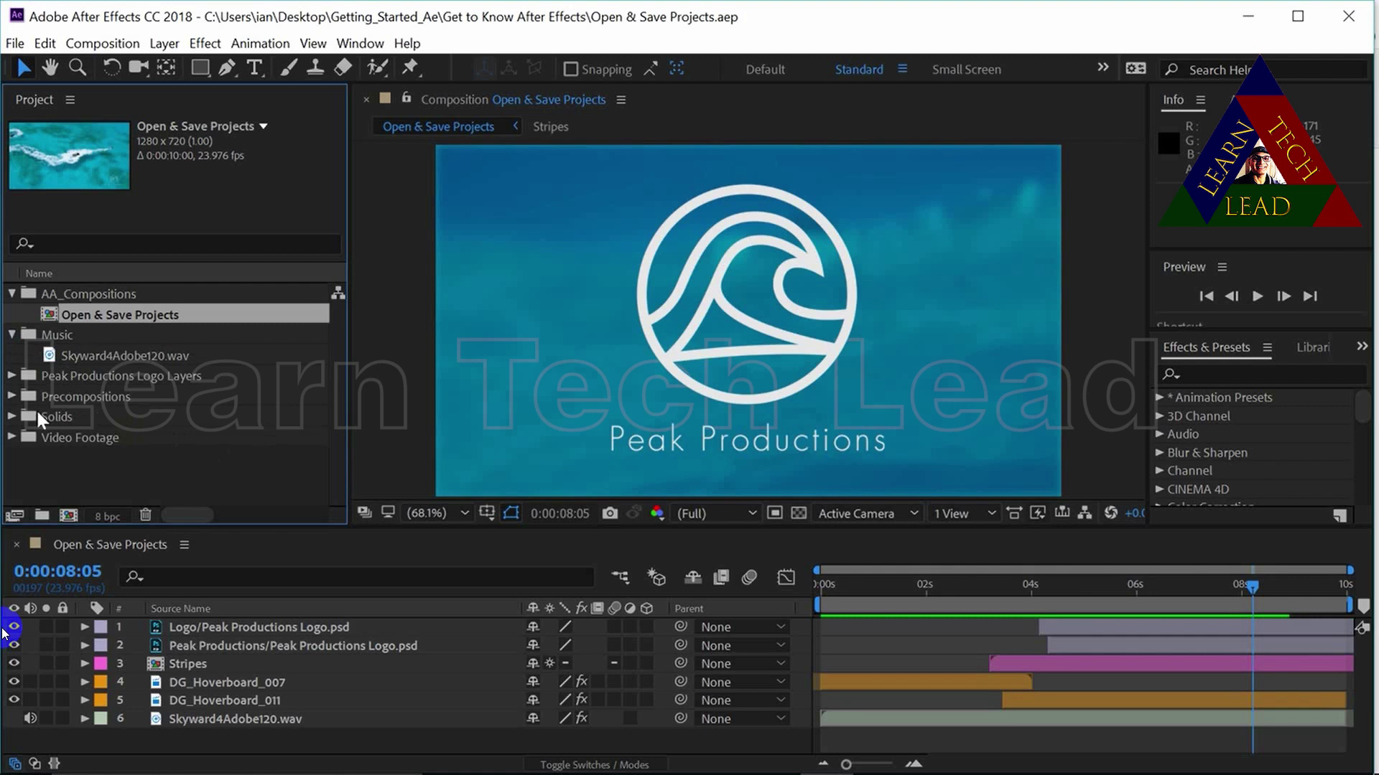
pyautogui.click(11, 438)
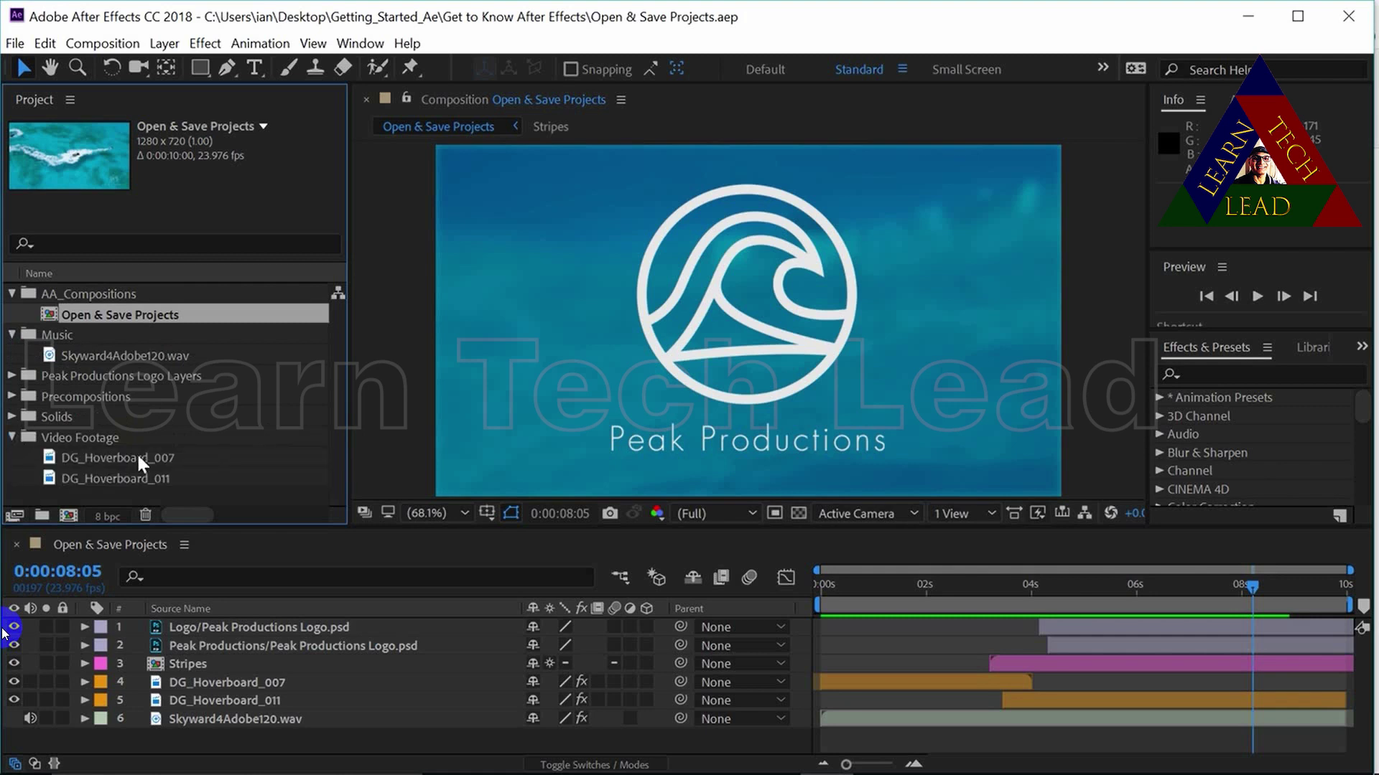
pyautogui.click(78, 464)
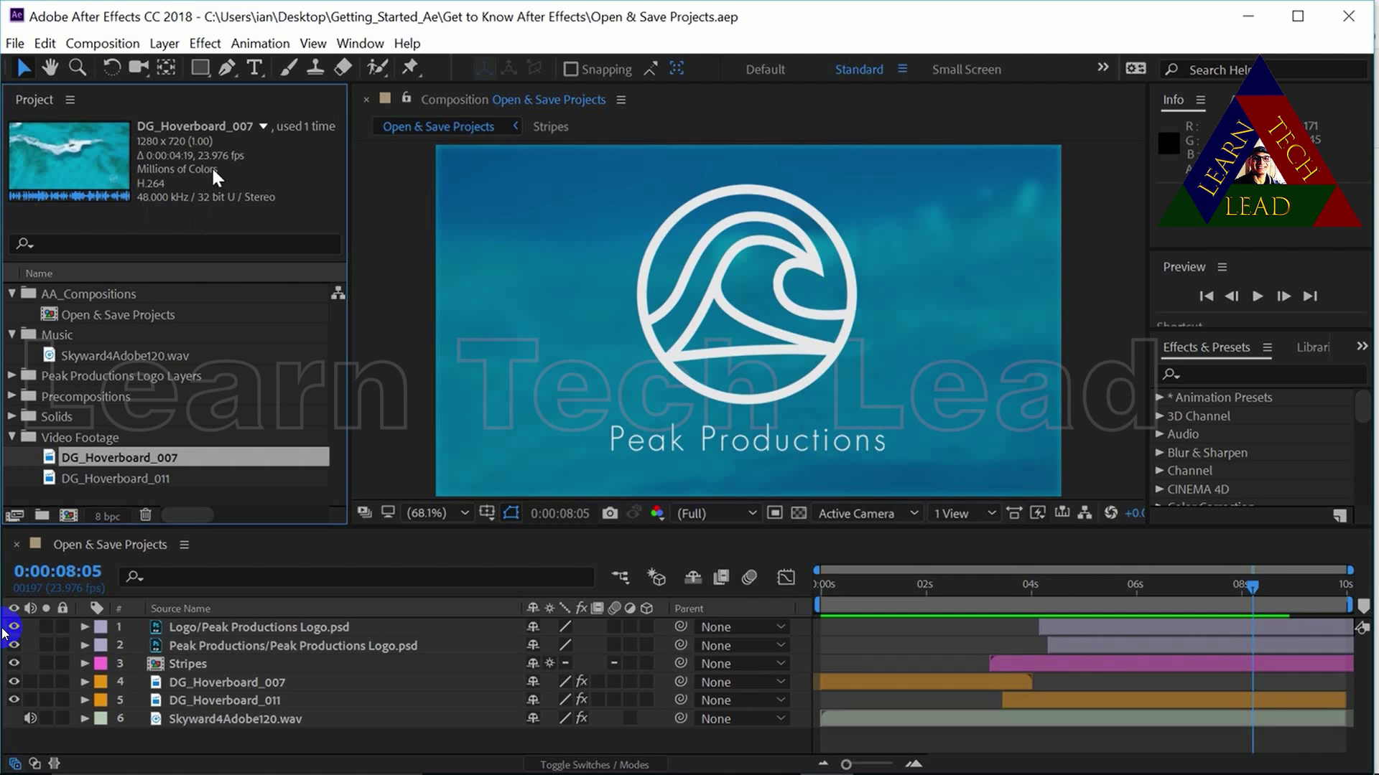
# Reveal DG_Hoverboard_007 in Explorer and go up to the Get to Know After Effects folder.
pyautogui.rightClick(50, 465)
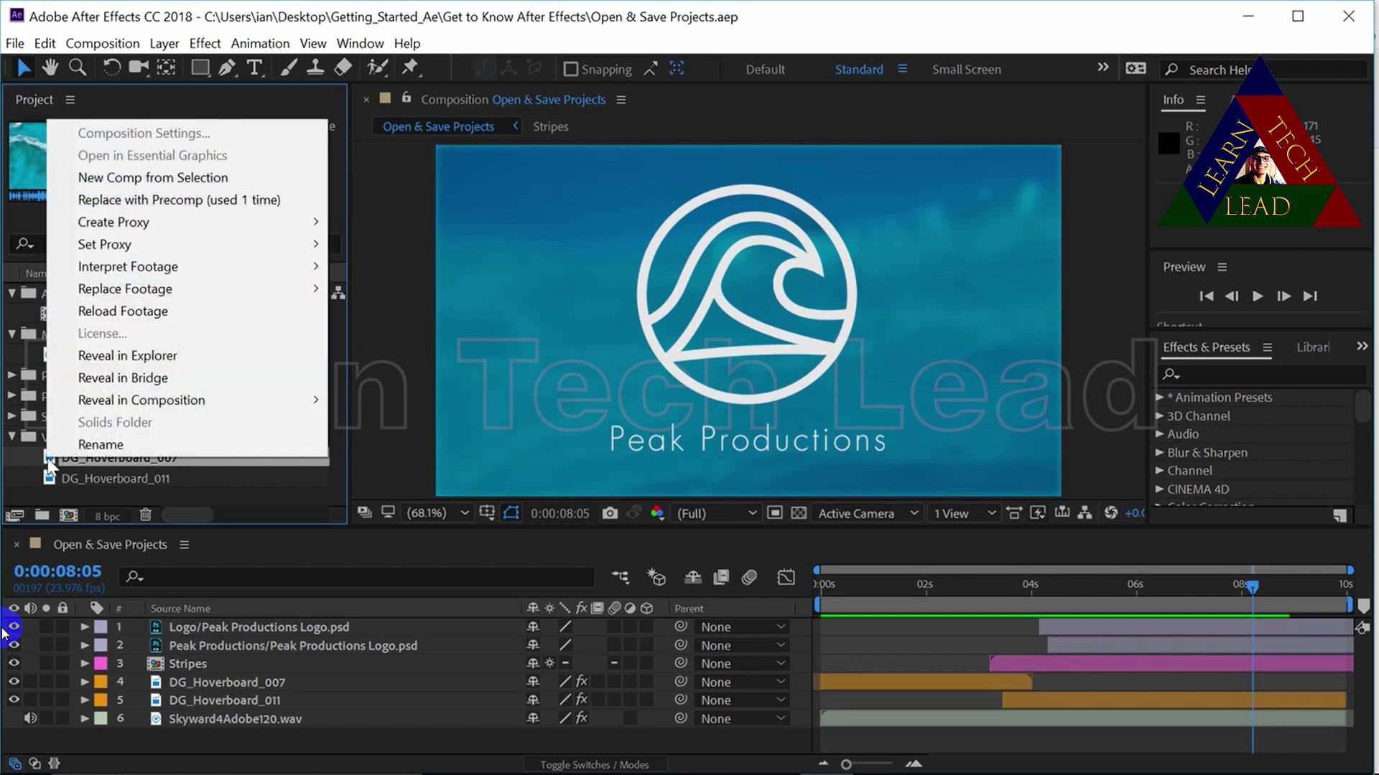
pyautogui.click(182, 355)
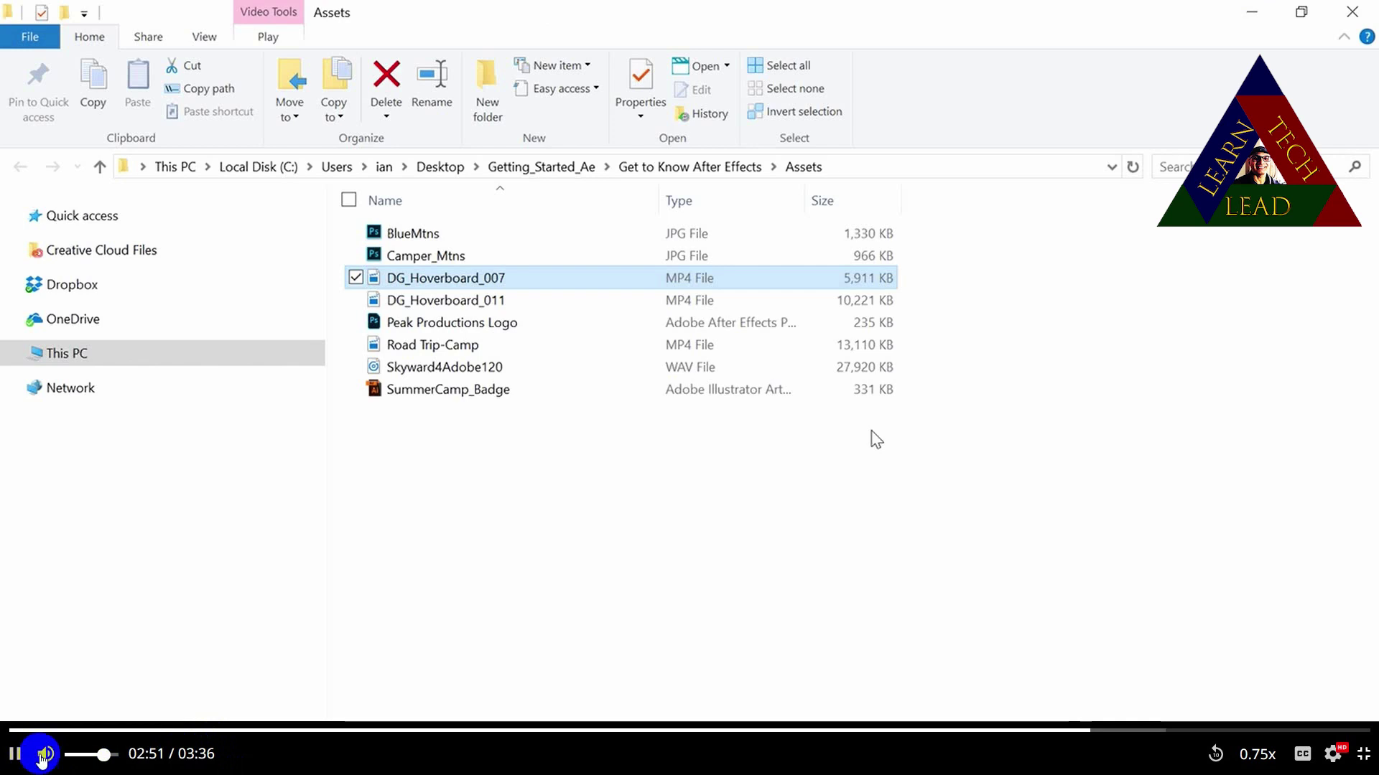
pyautogui.moveTo(104, 756); pyautogui.dragTo(111, 755)
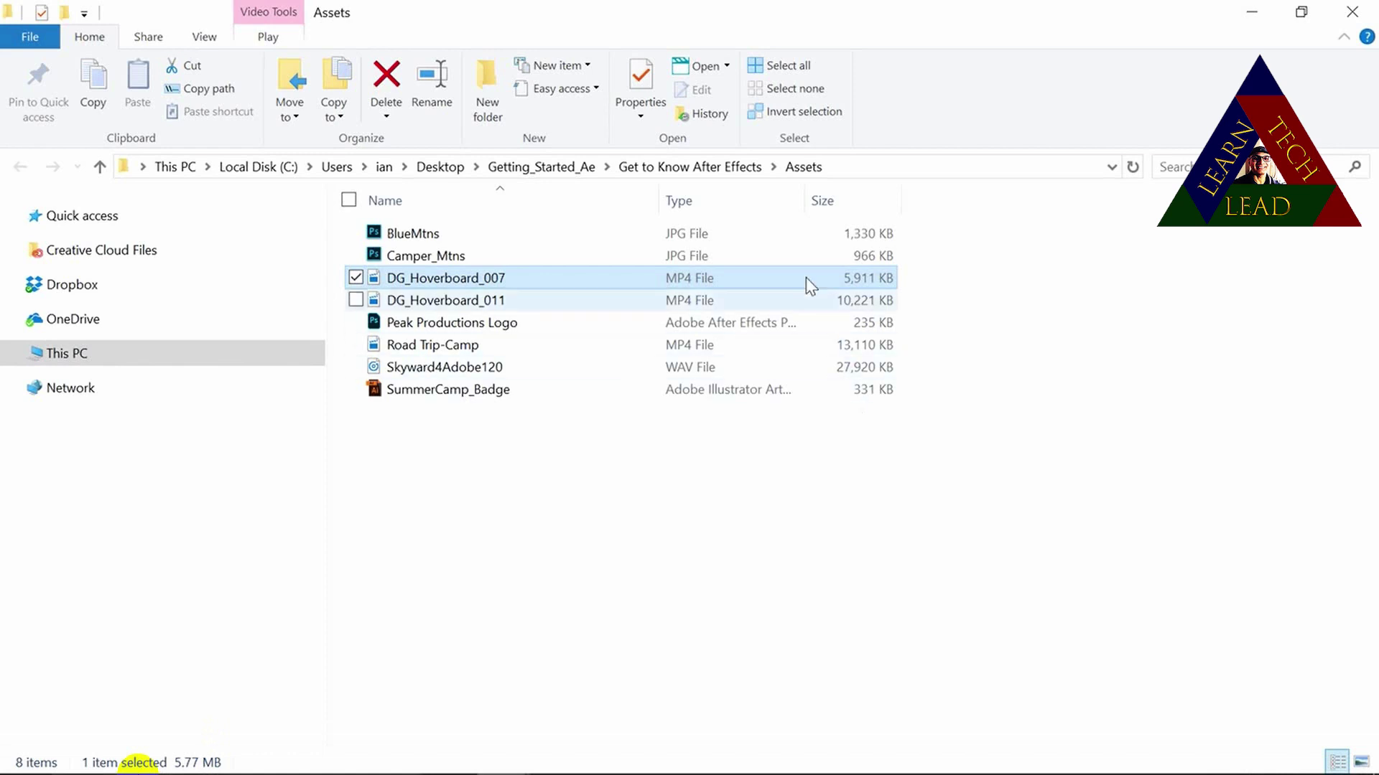
pyautogui.click(688, 174)
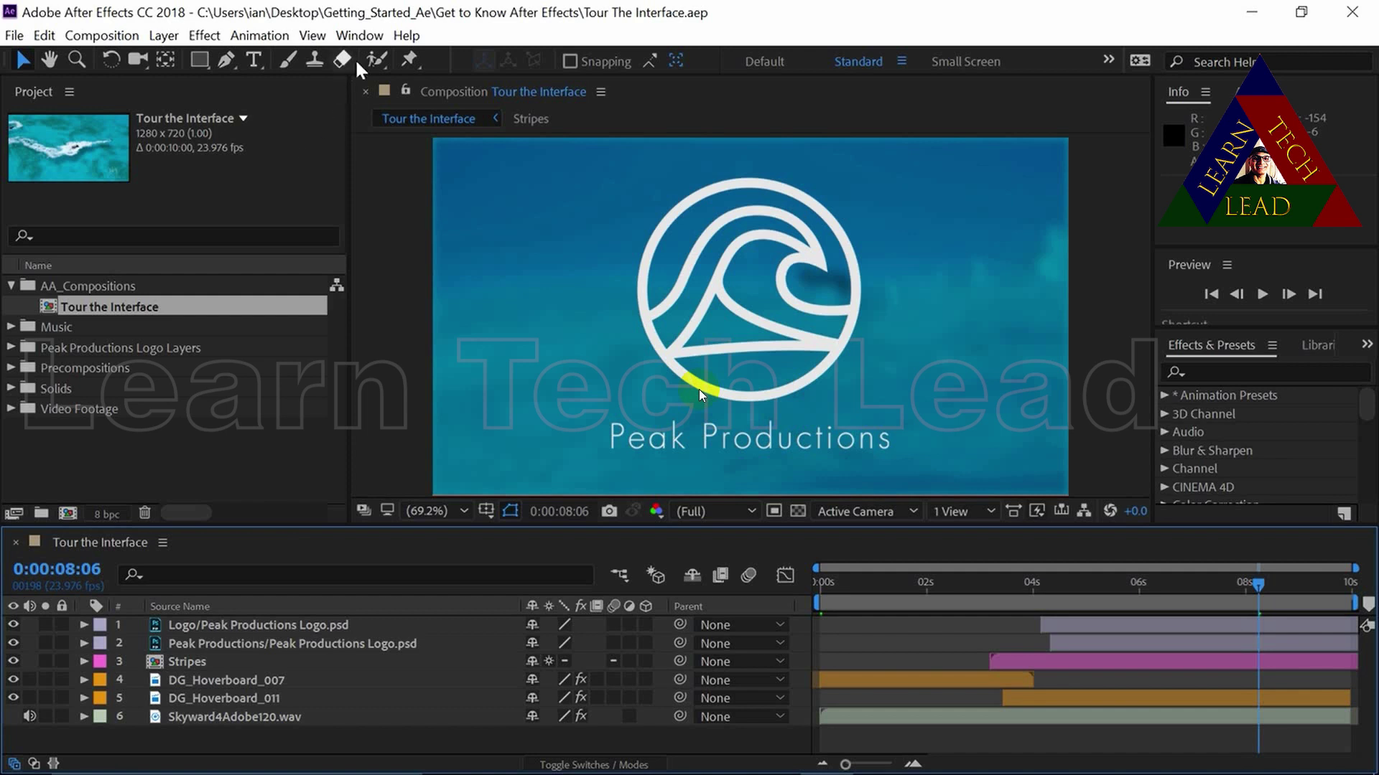
# Reset the Standard workspace to its saved layout from Window > Workspace.
pyautogui.click(359, 36)
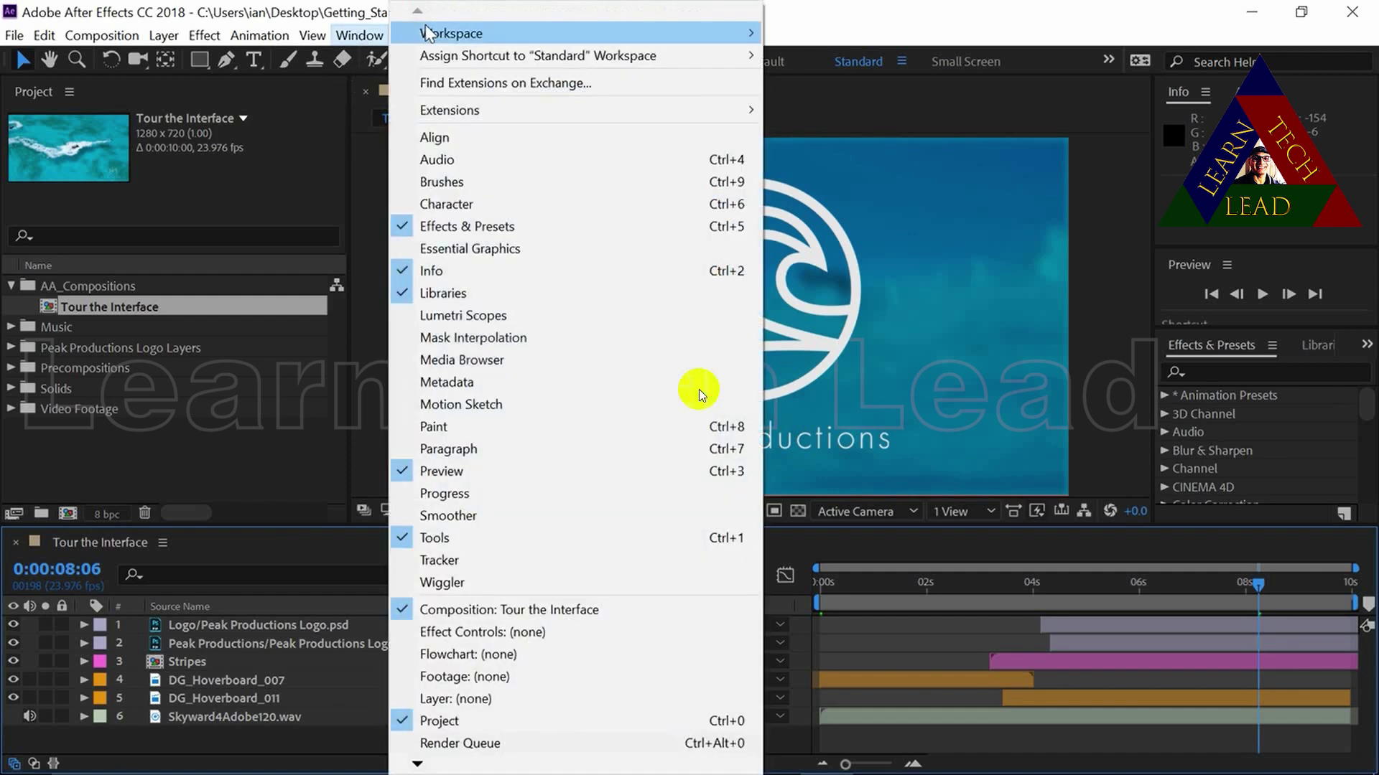
pyautogui.moveTo(429, 36)
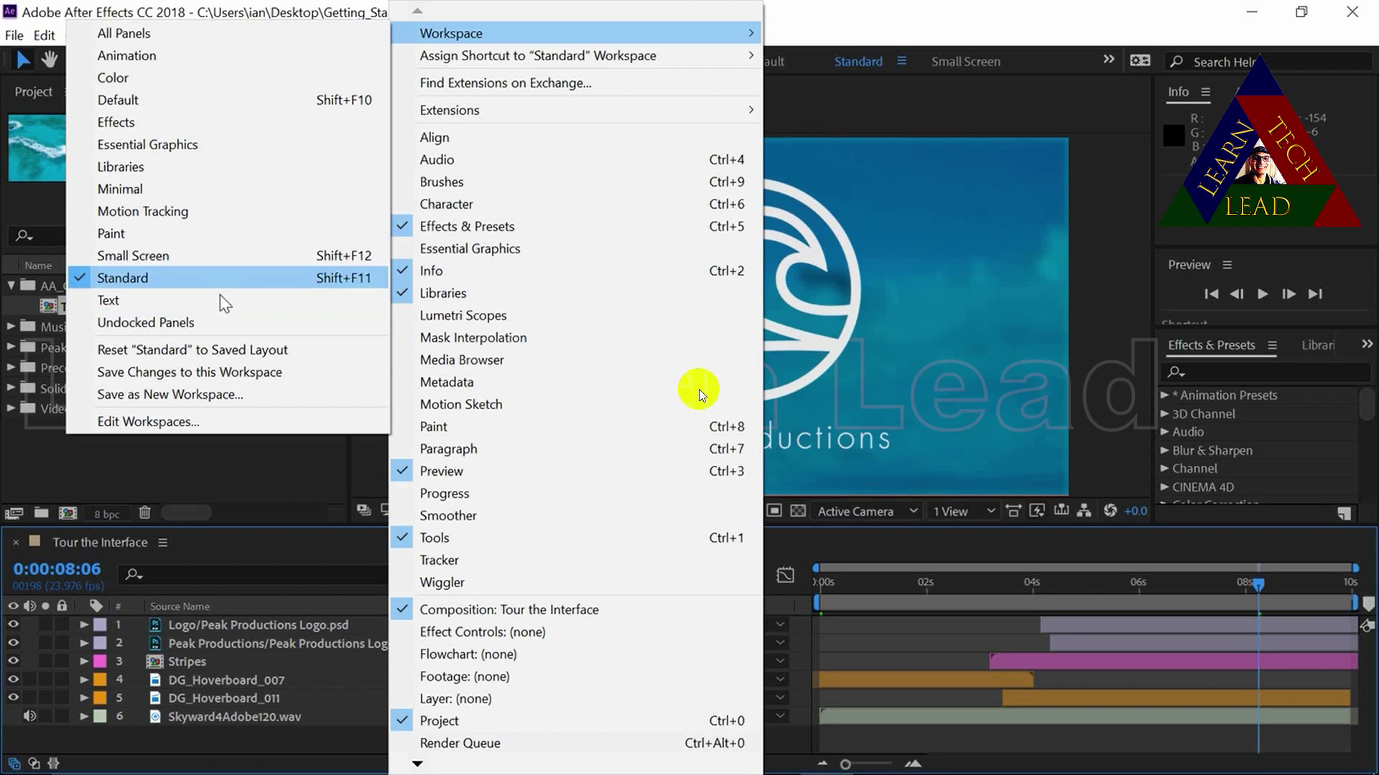
pyautogui.click(219, 351)
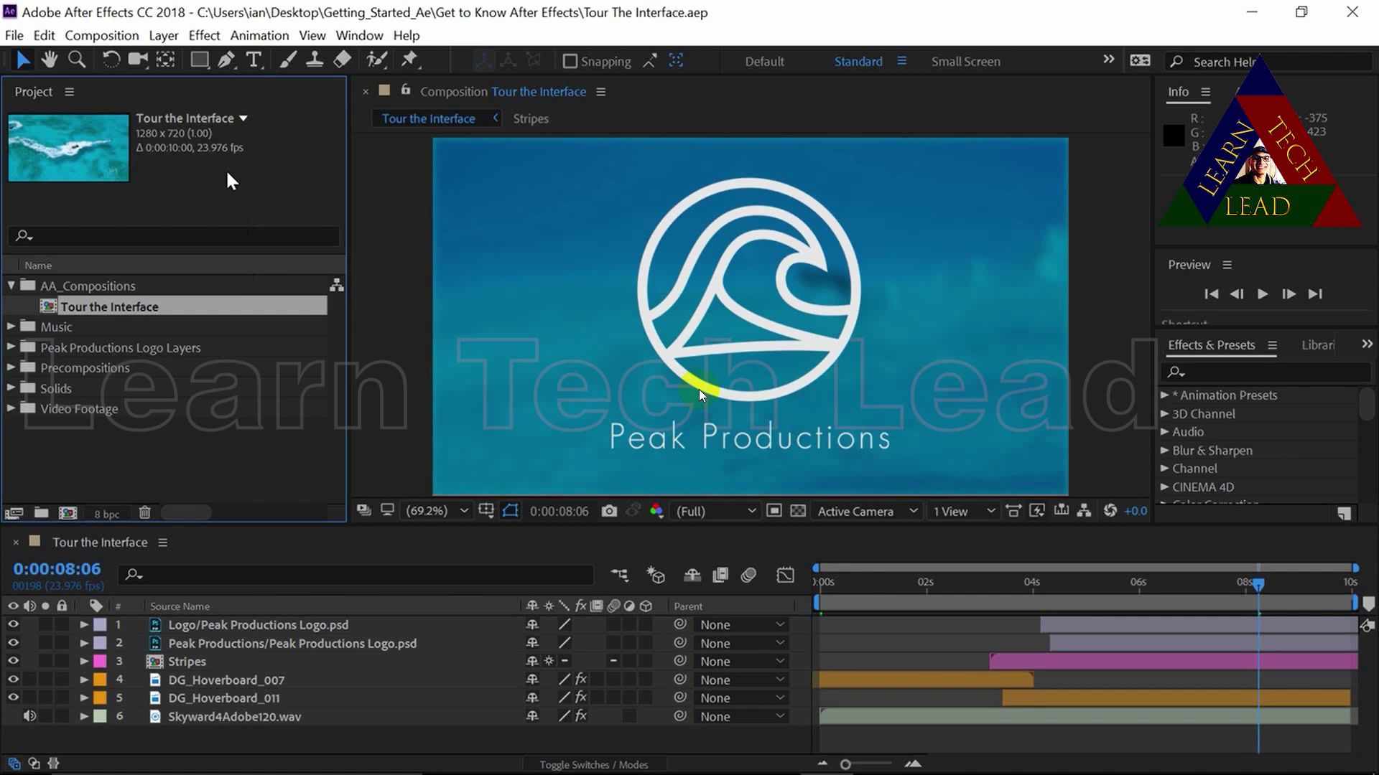
pyautogui.click(69, 93)
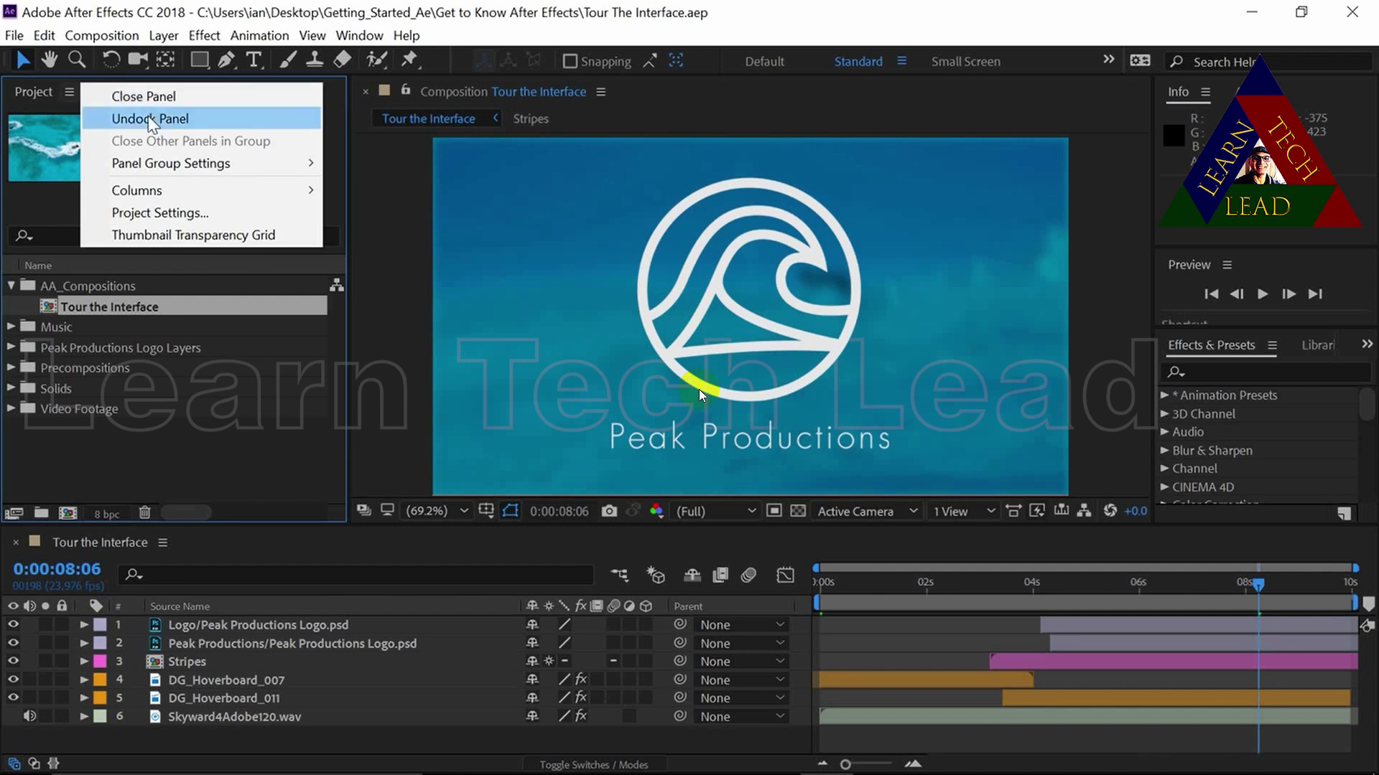
pyautogui.moveTo(159, 190)
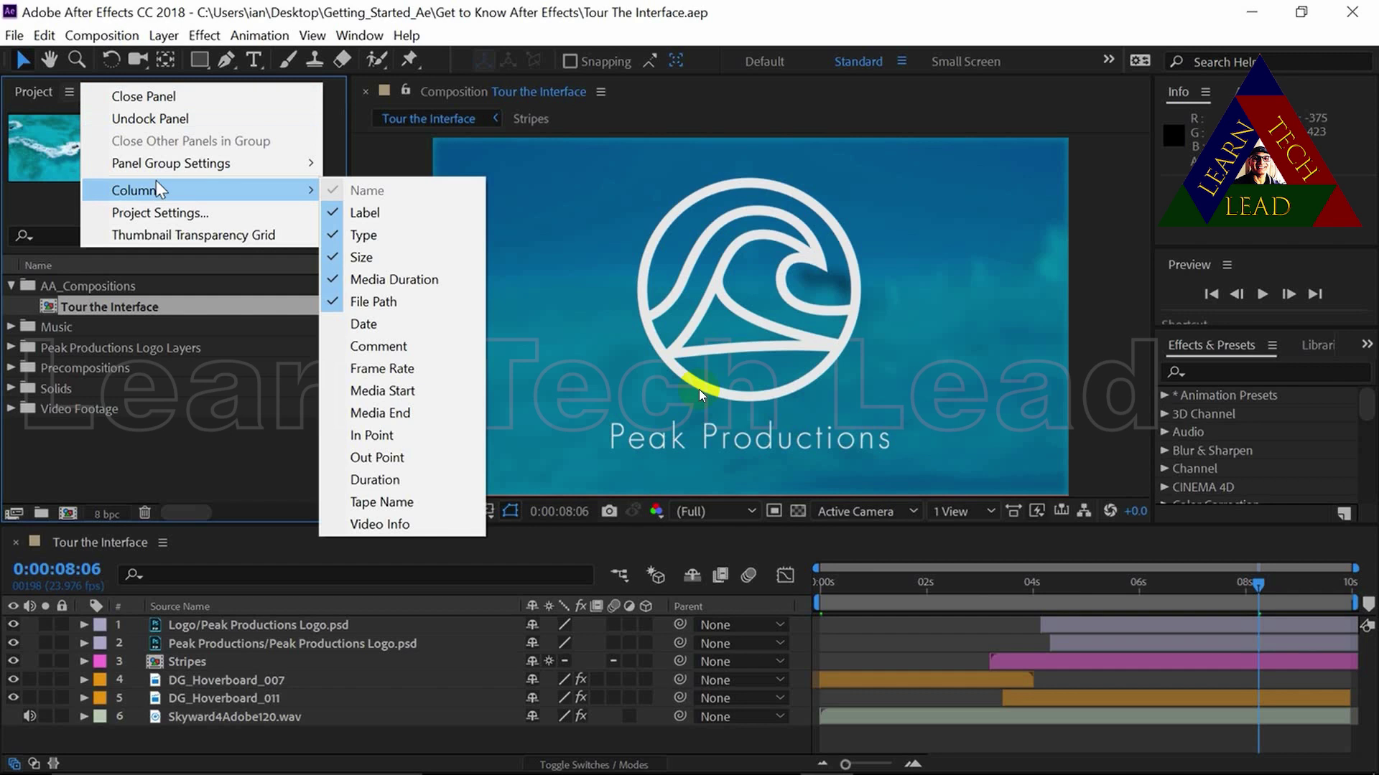
pyautogui.click(50, 202)
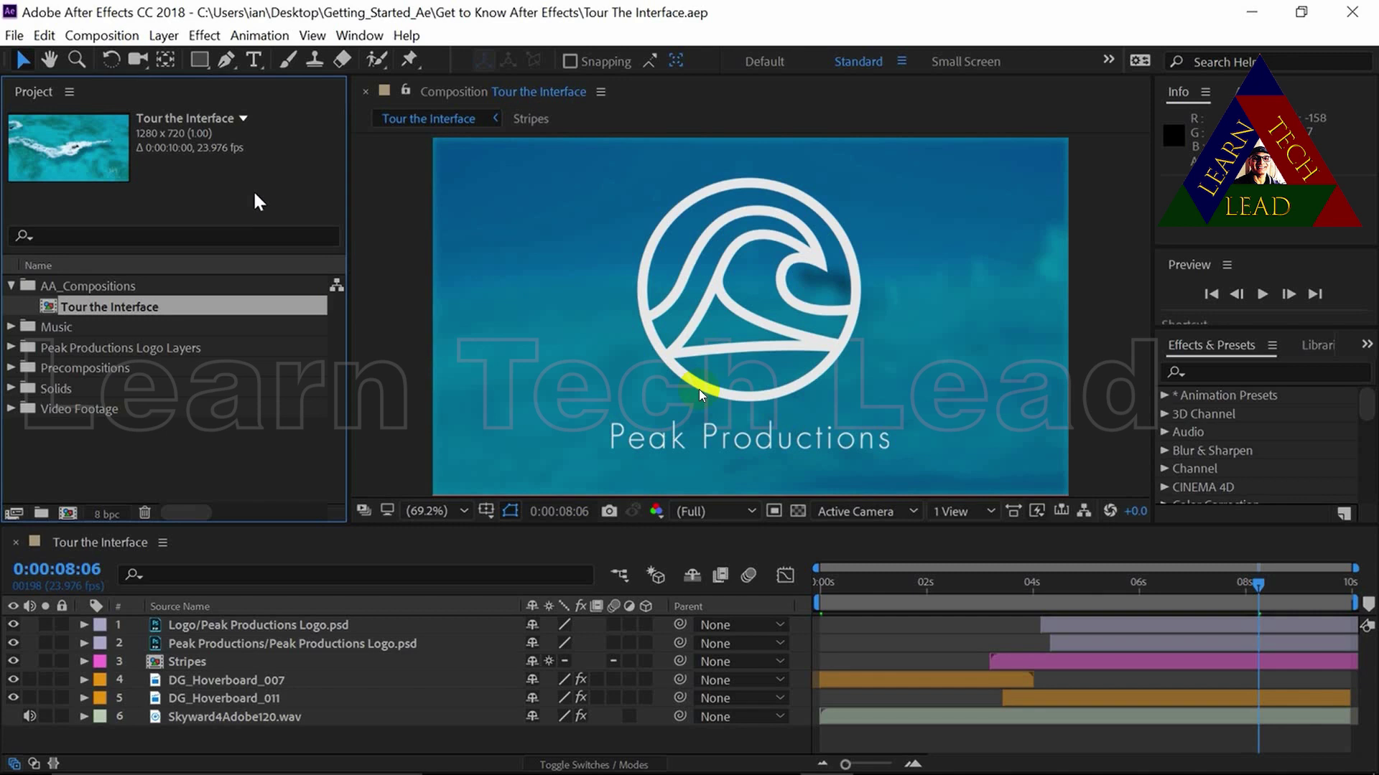
# Select DG_Hoverboard_007, then select the Tour the Interface comp and drag it toward the Timeline.
pyautogui.click(11, 408)
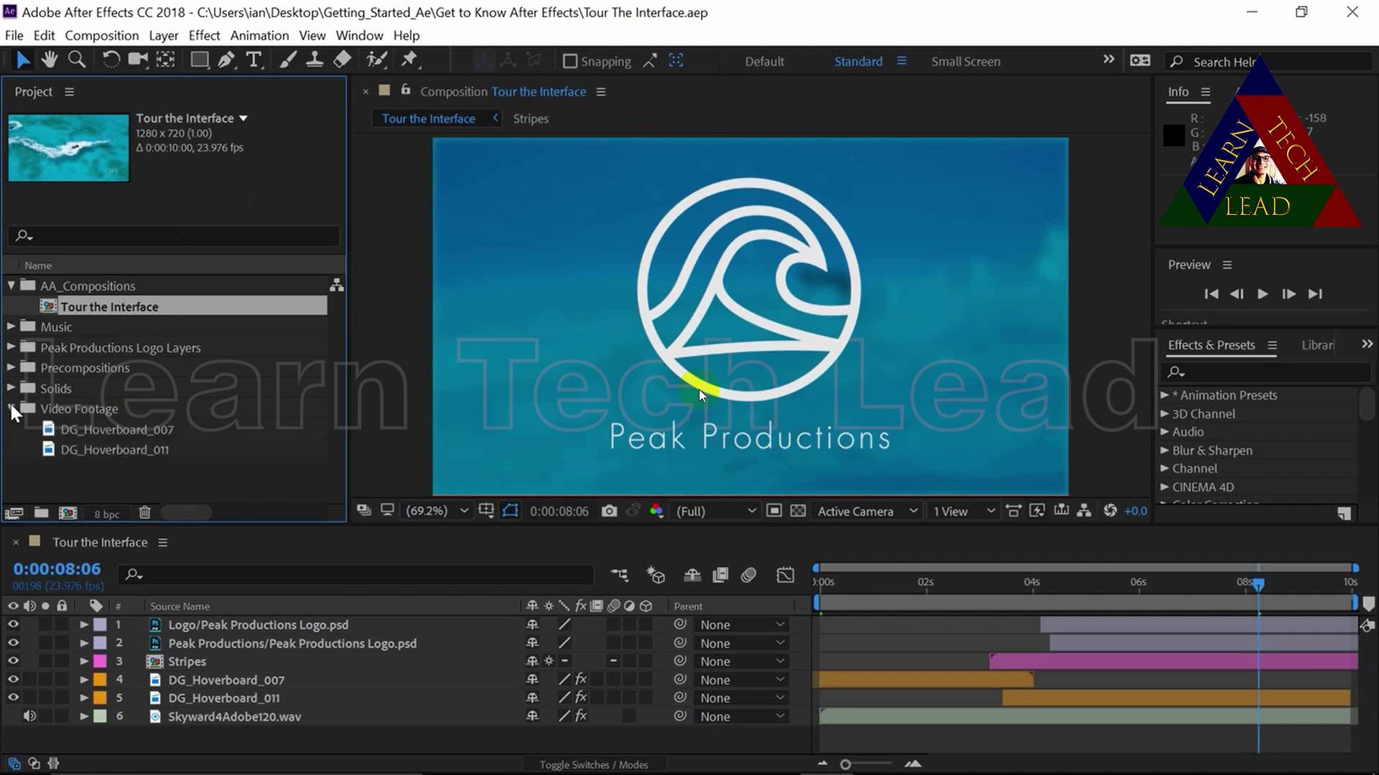
pyautogui.click(63, 431)
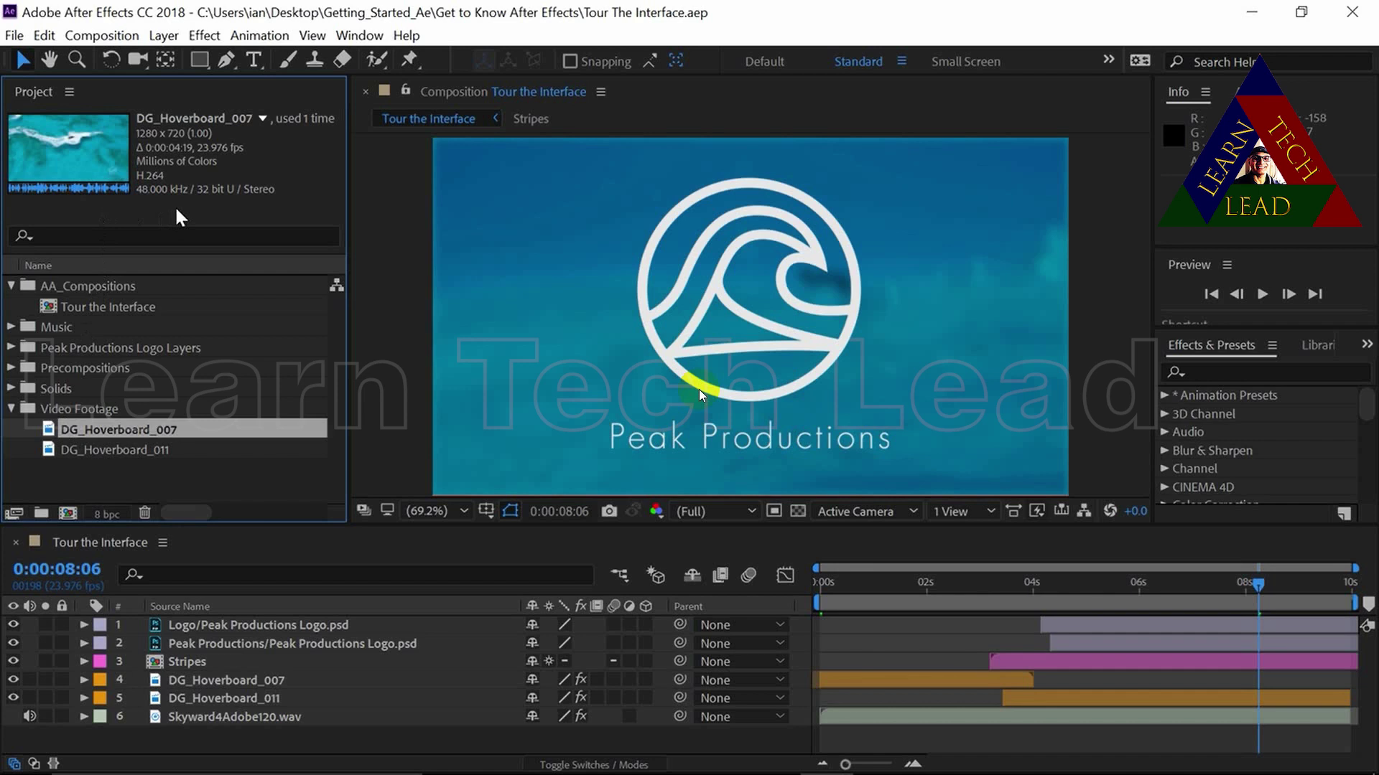
pyautogui.click(49, 309)
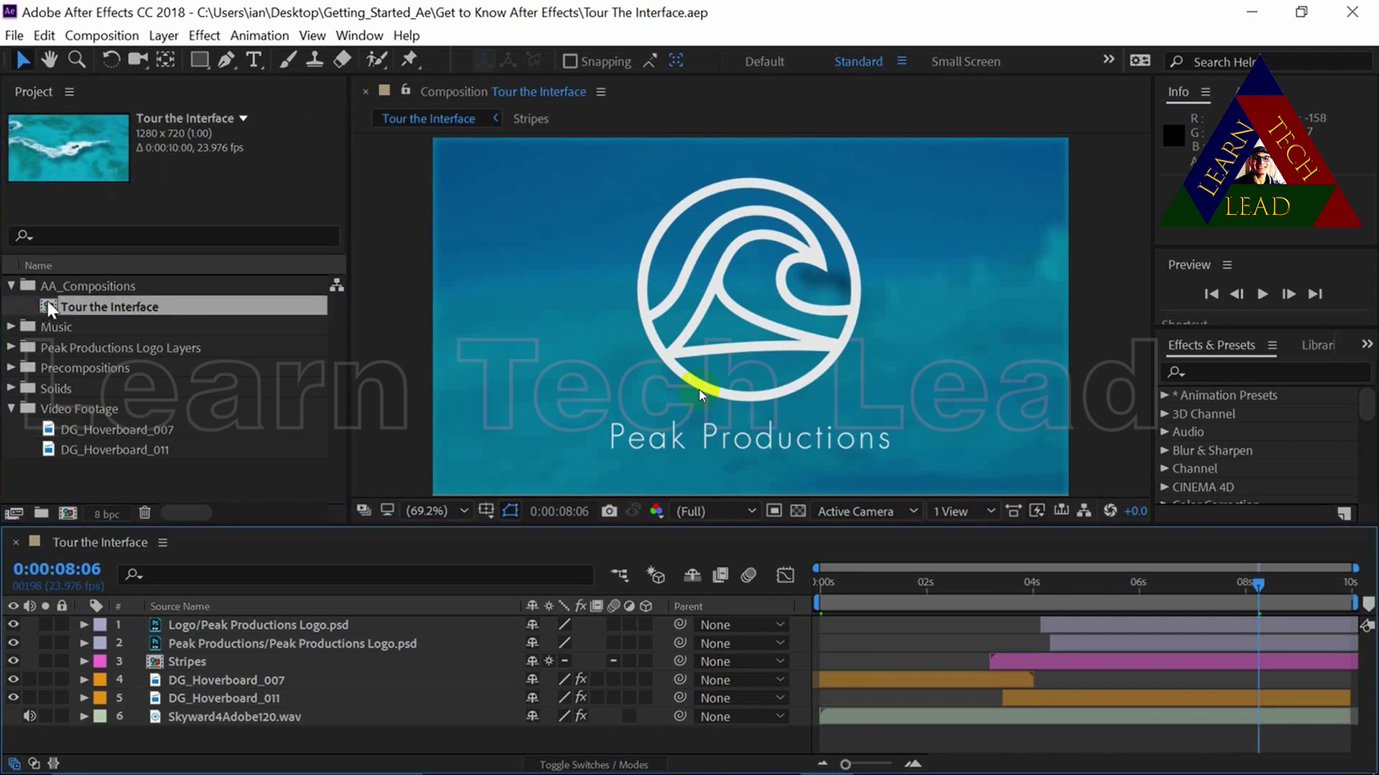
pyautogui.moveTo(49, 309); pyautogui.dragTo(200, 552)
pyautogui.moveTo(200, 552); pyautogui.dragTo(500, 310)
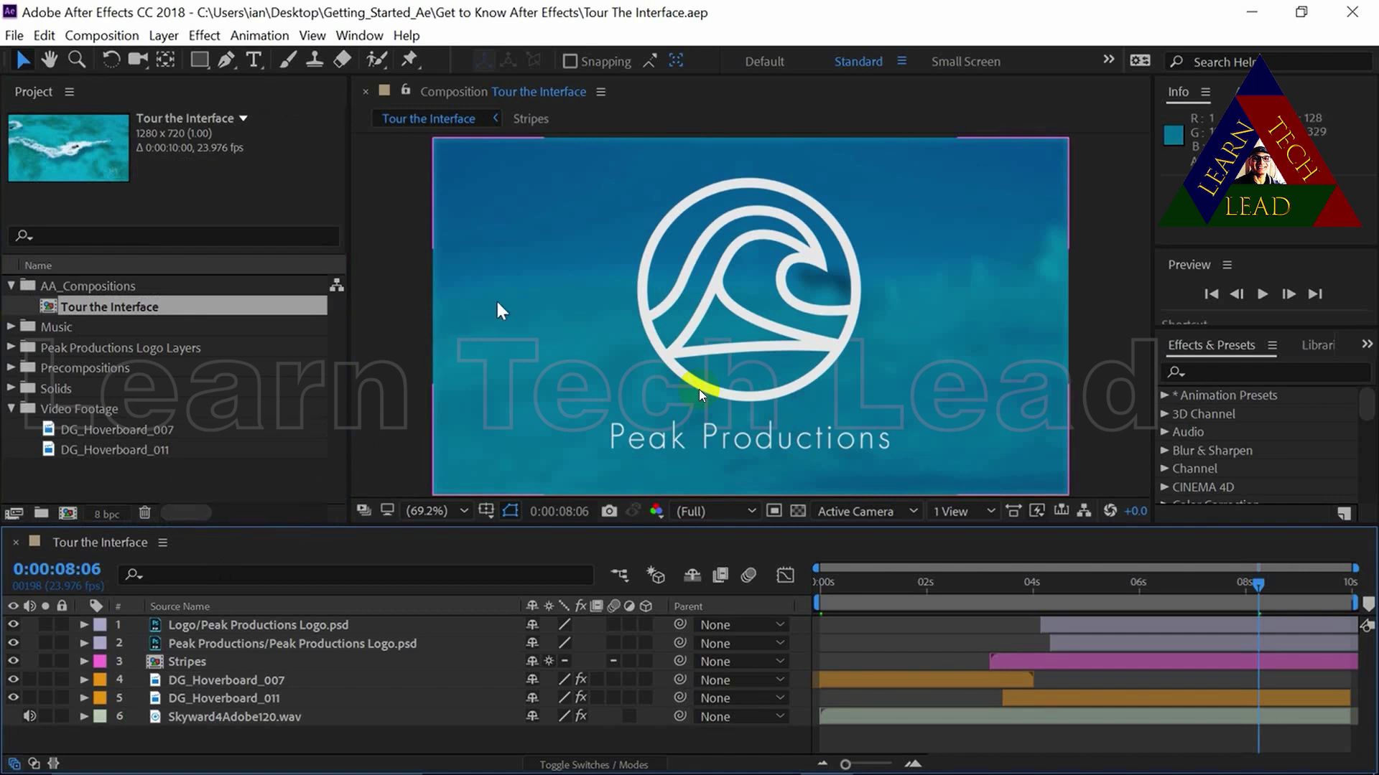
pyautogui.moveTo(500, 310); pyautogui.dragTo(393, 573)
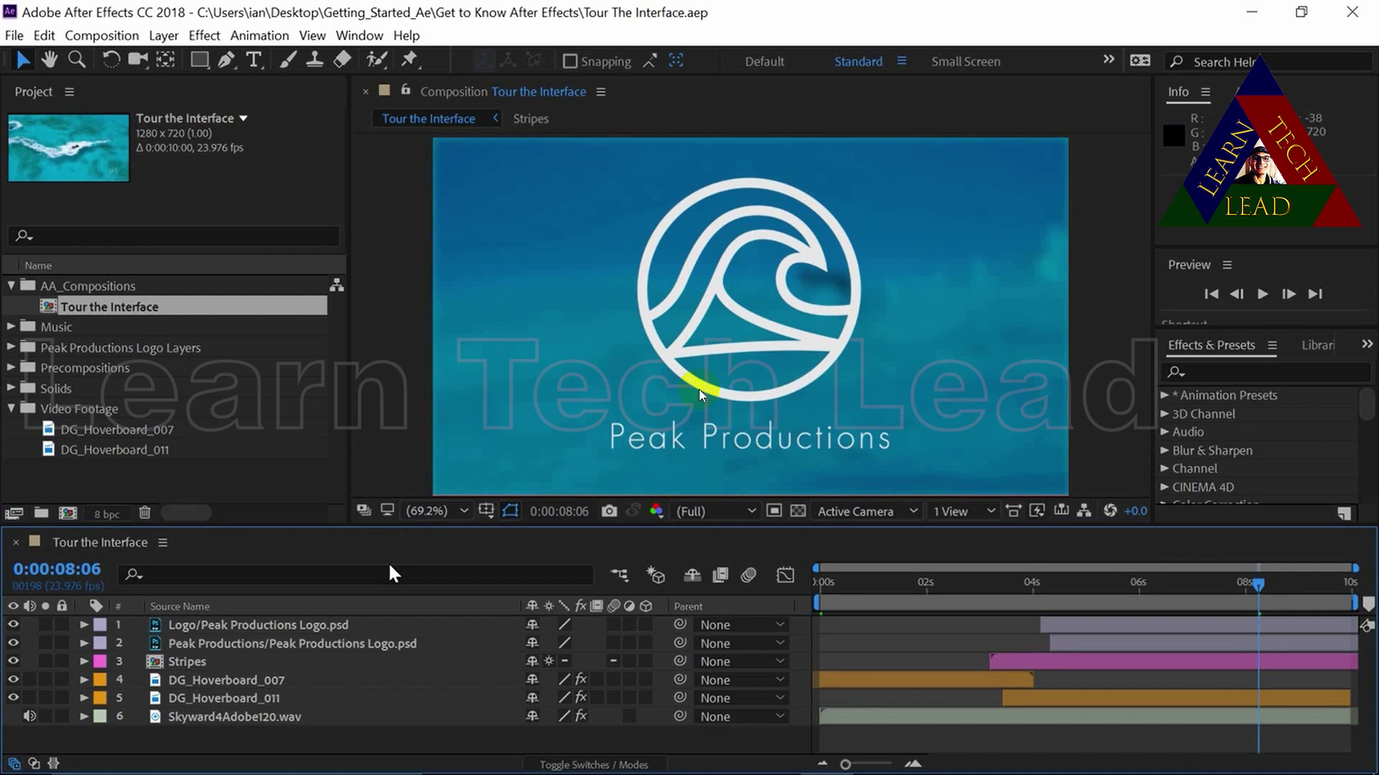
pyautogui.click(228, 631)
pyautogui.click(230, 631)
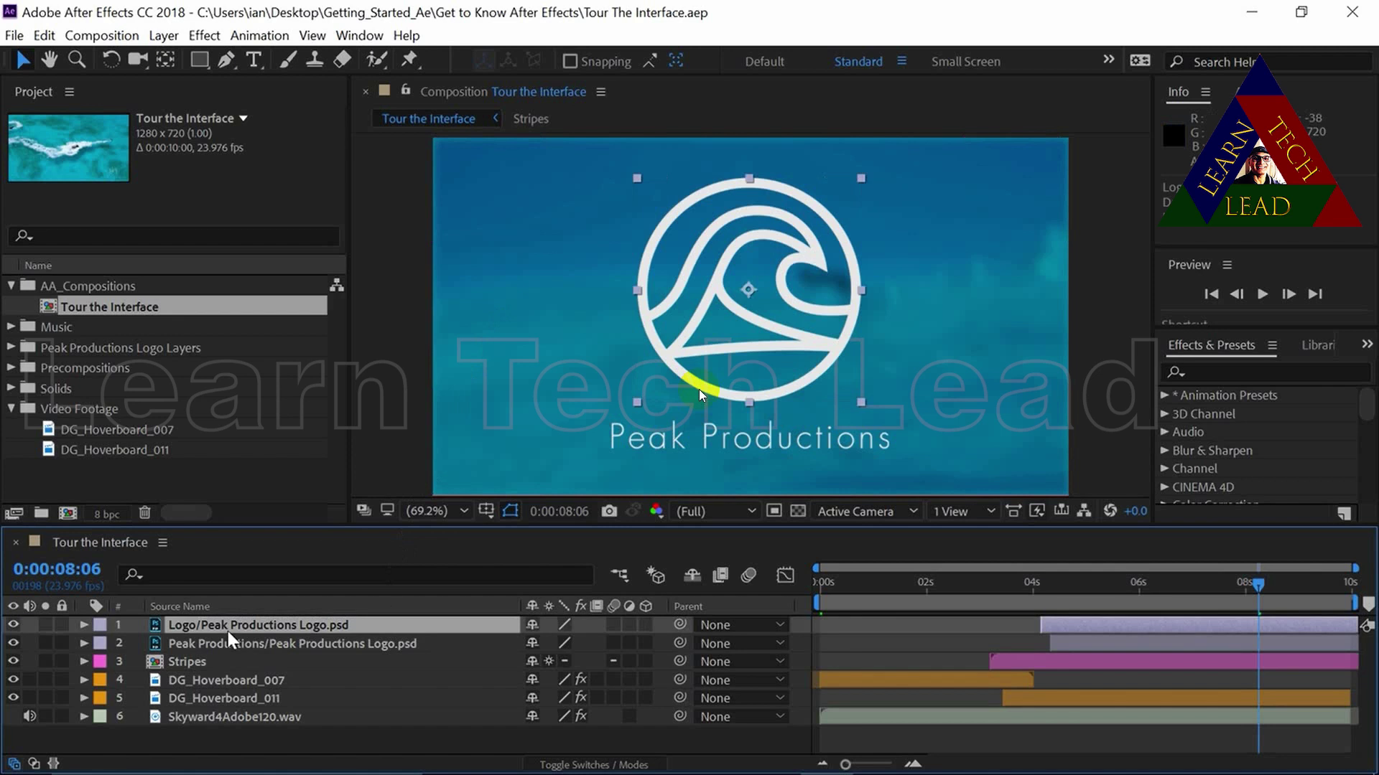
pyautogui.click(13, 625)
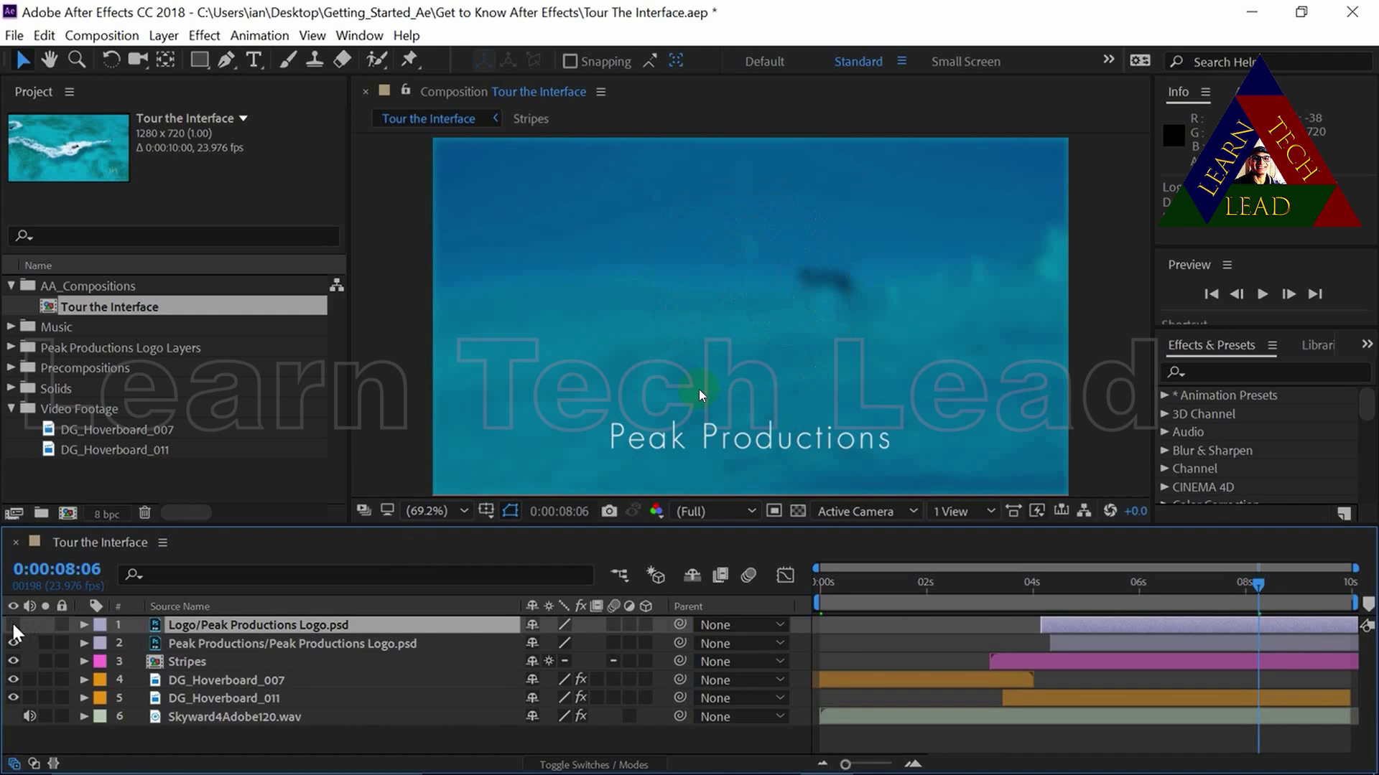
pyautogui.click(13, 626)
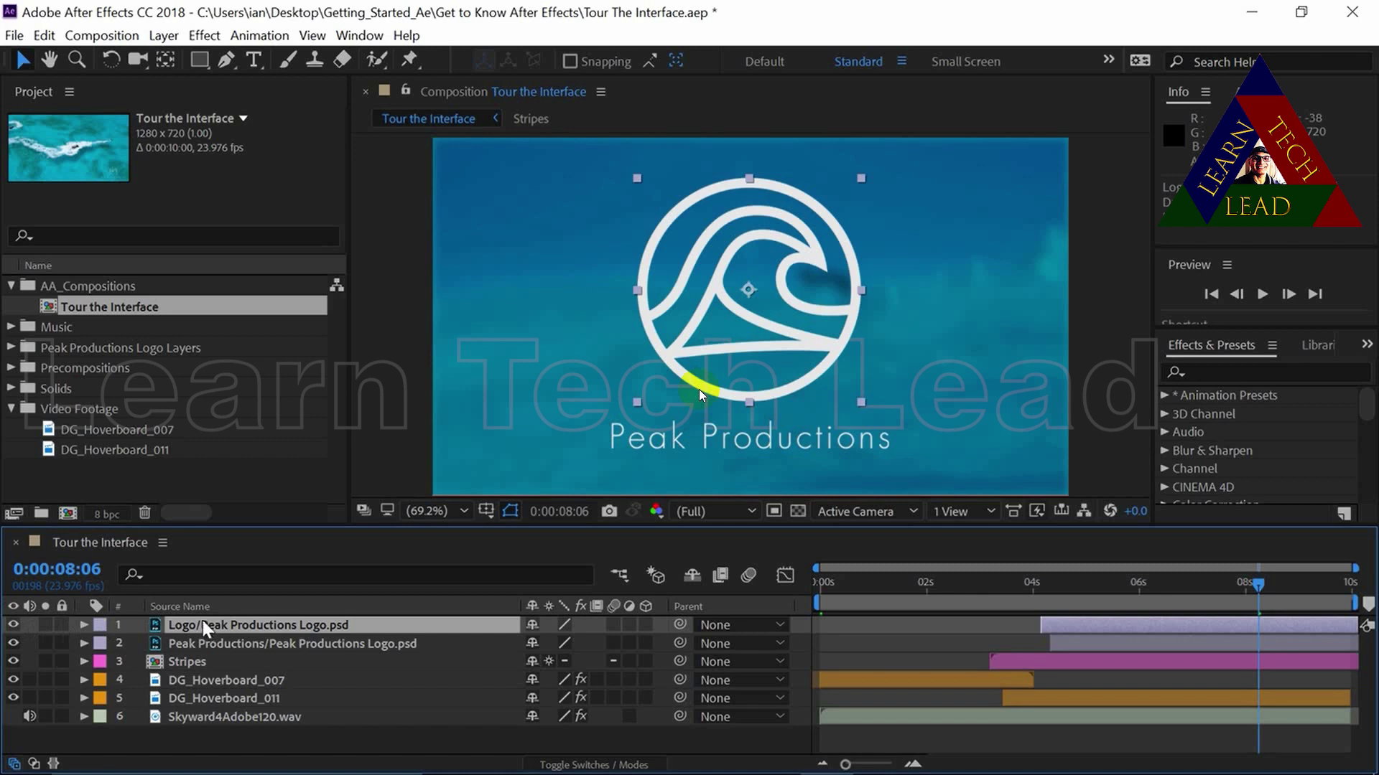
pyautogui.moveTo(191, 622); pyautogui.dragTo(203, 655)
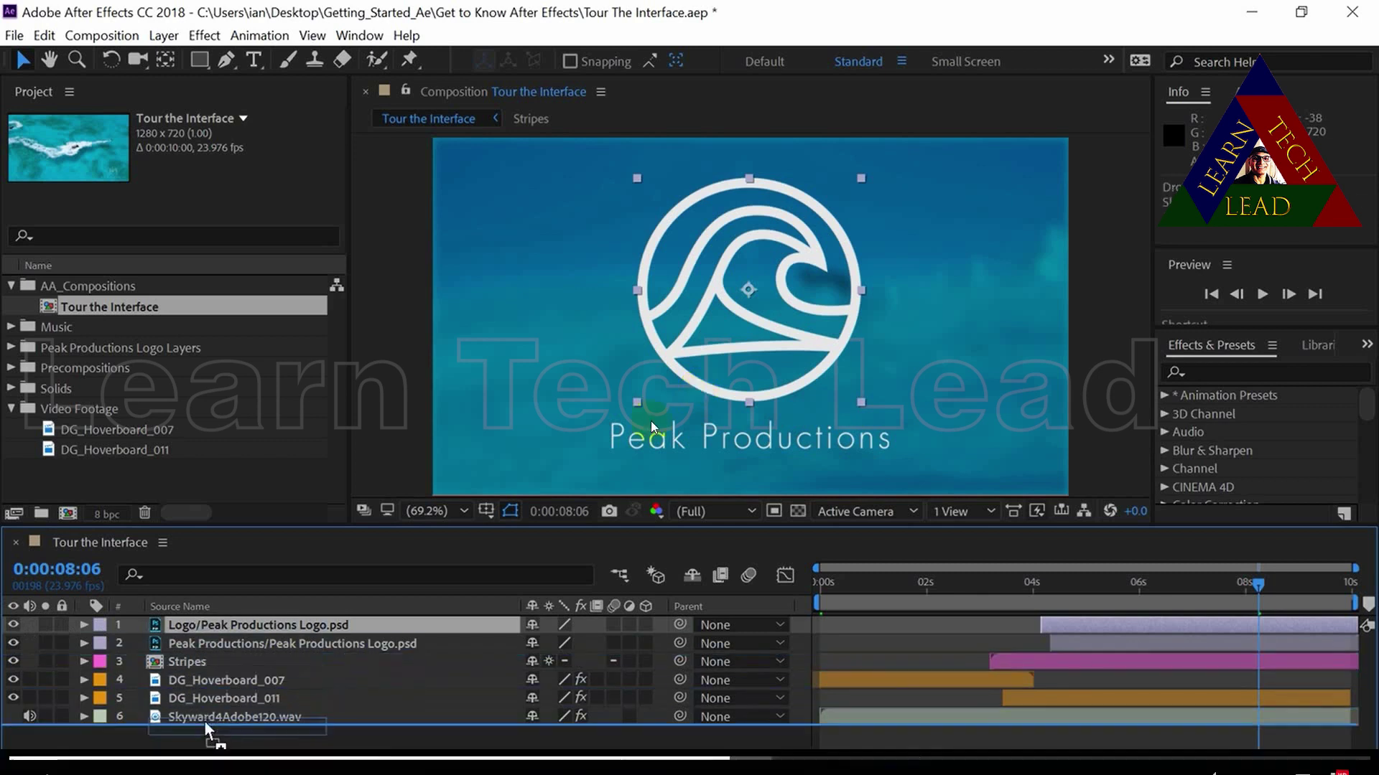
pyautogui.moveTo(70, 750)
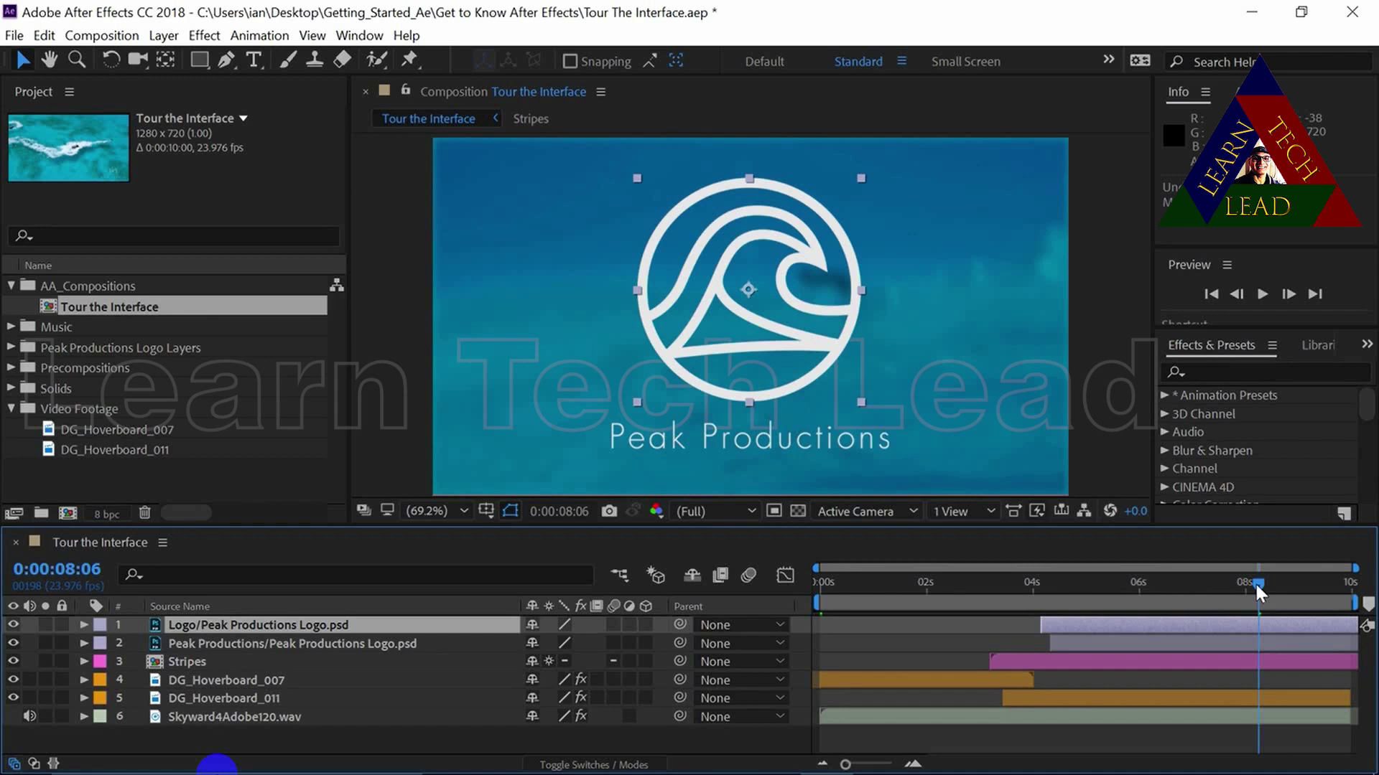
# Scrub the current time back to 0:00:05:21.
pyautogui.moveTo(1255, 582); pyautogui.dragTo(1129, 598)
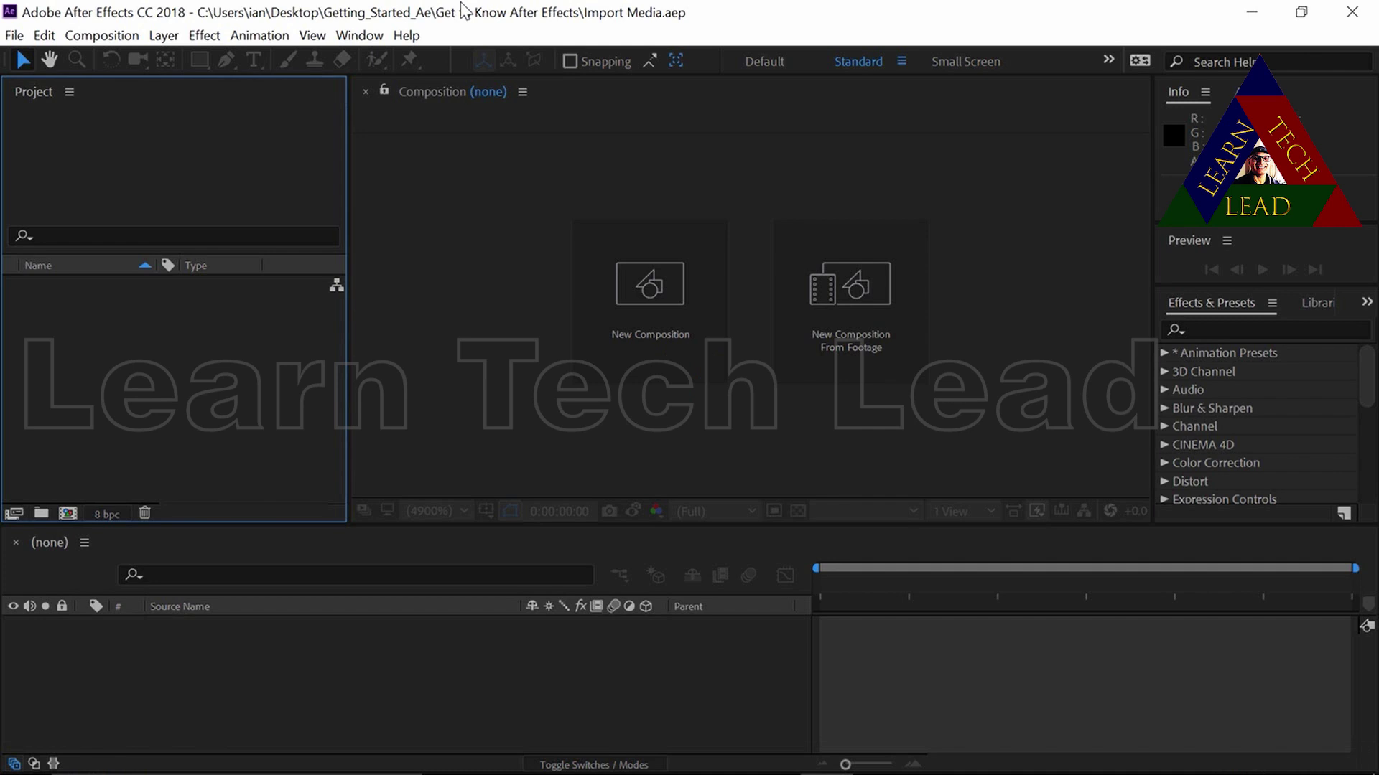
# Import SummerCamp_Badge.ai from the Assets folder as Footage via File > Import > File.
pyautogui.click(15, 36)
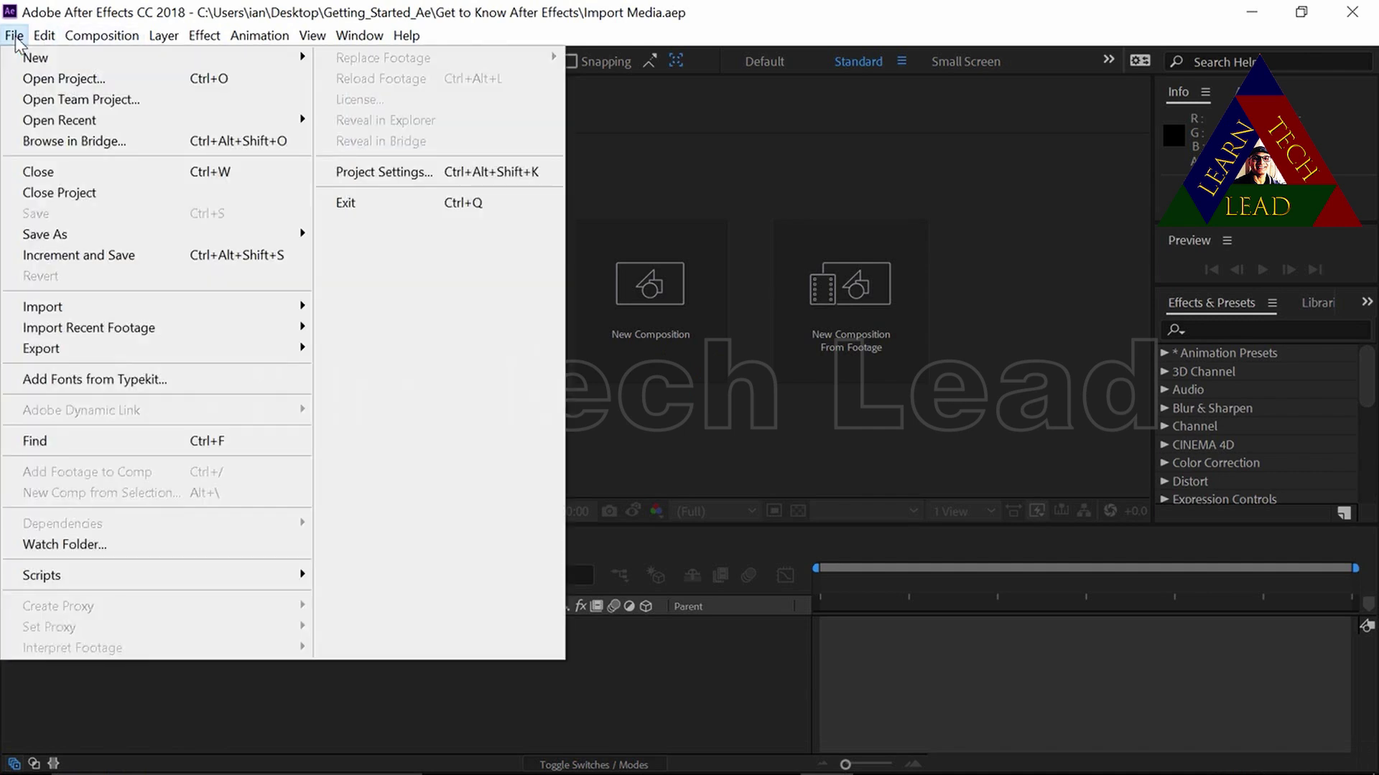
pyautogui.moveTo(109, 317)
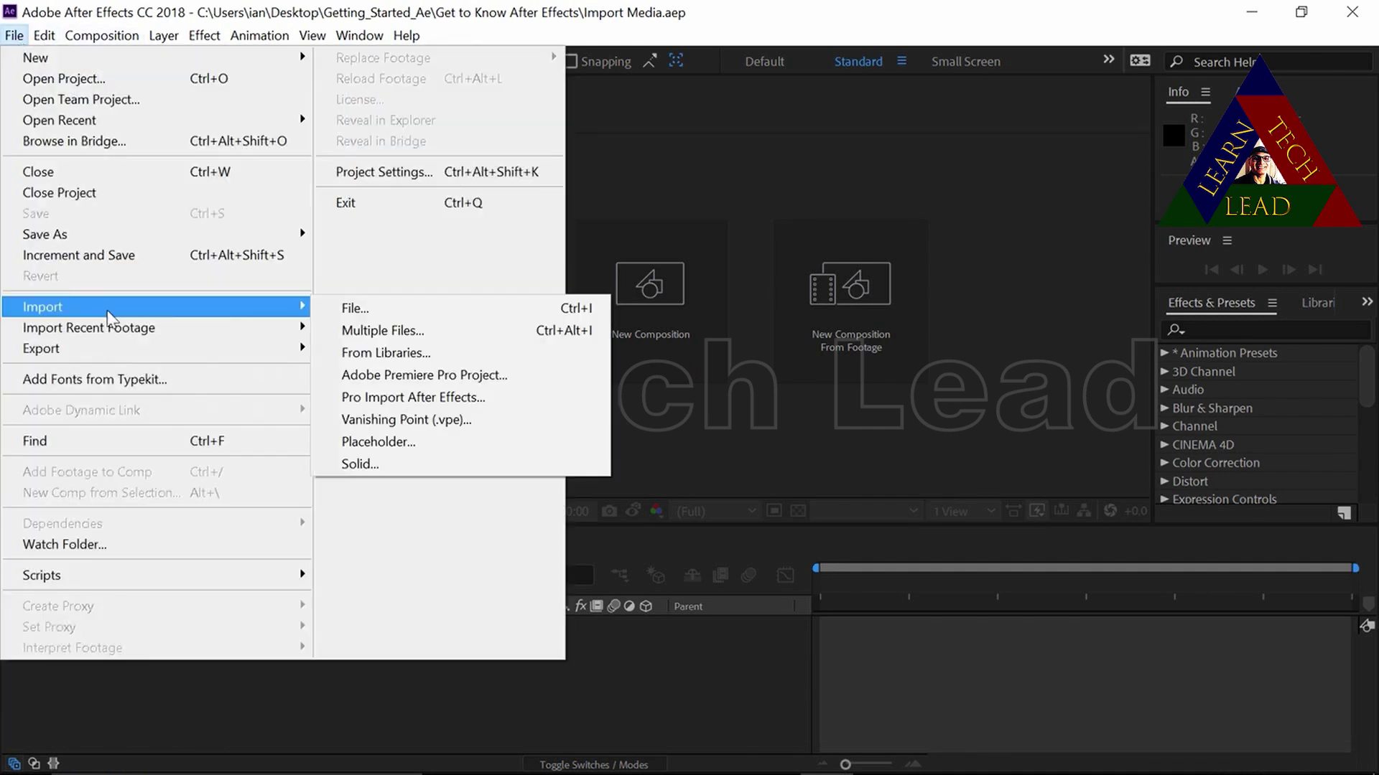
pyautogui.click(338, 309)
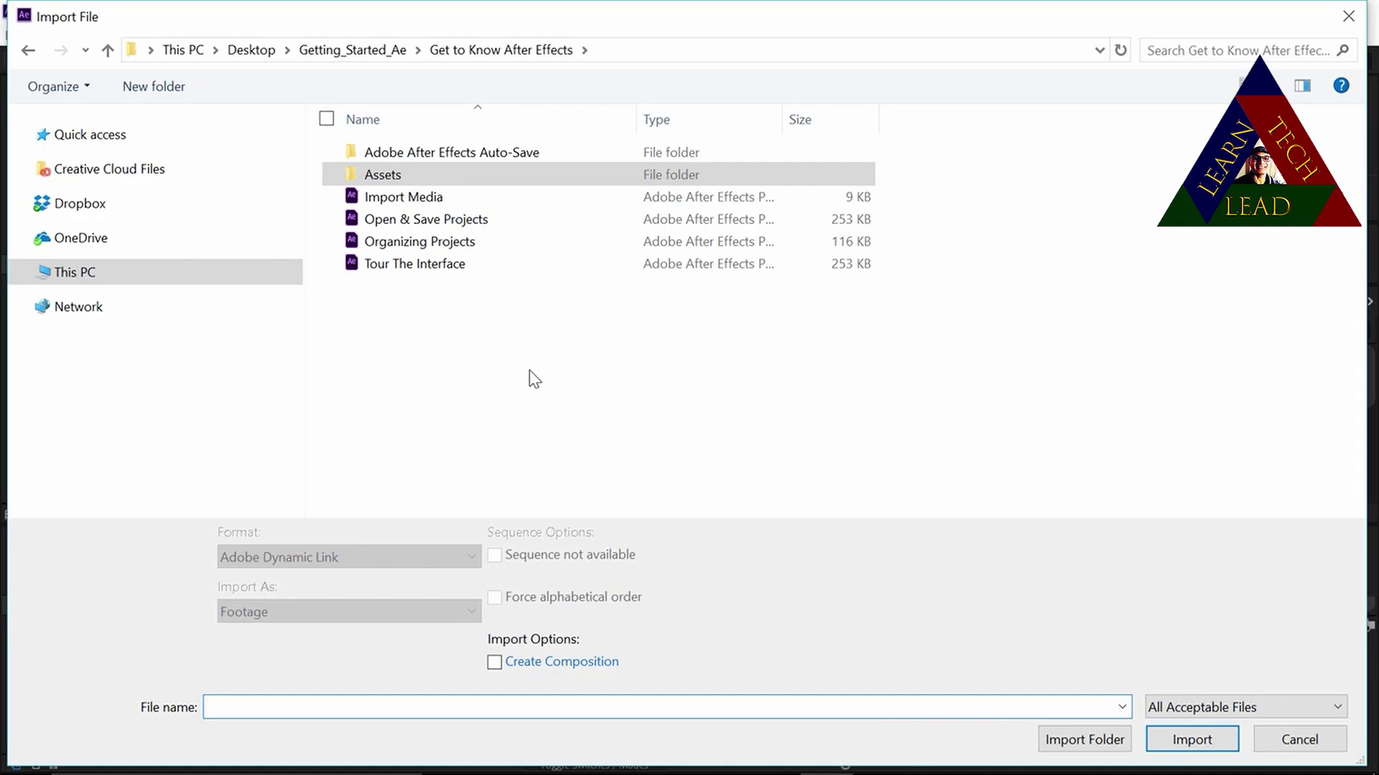
pyautogui.doubleClick(416, 175)
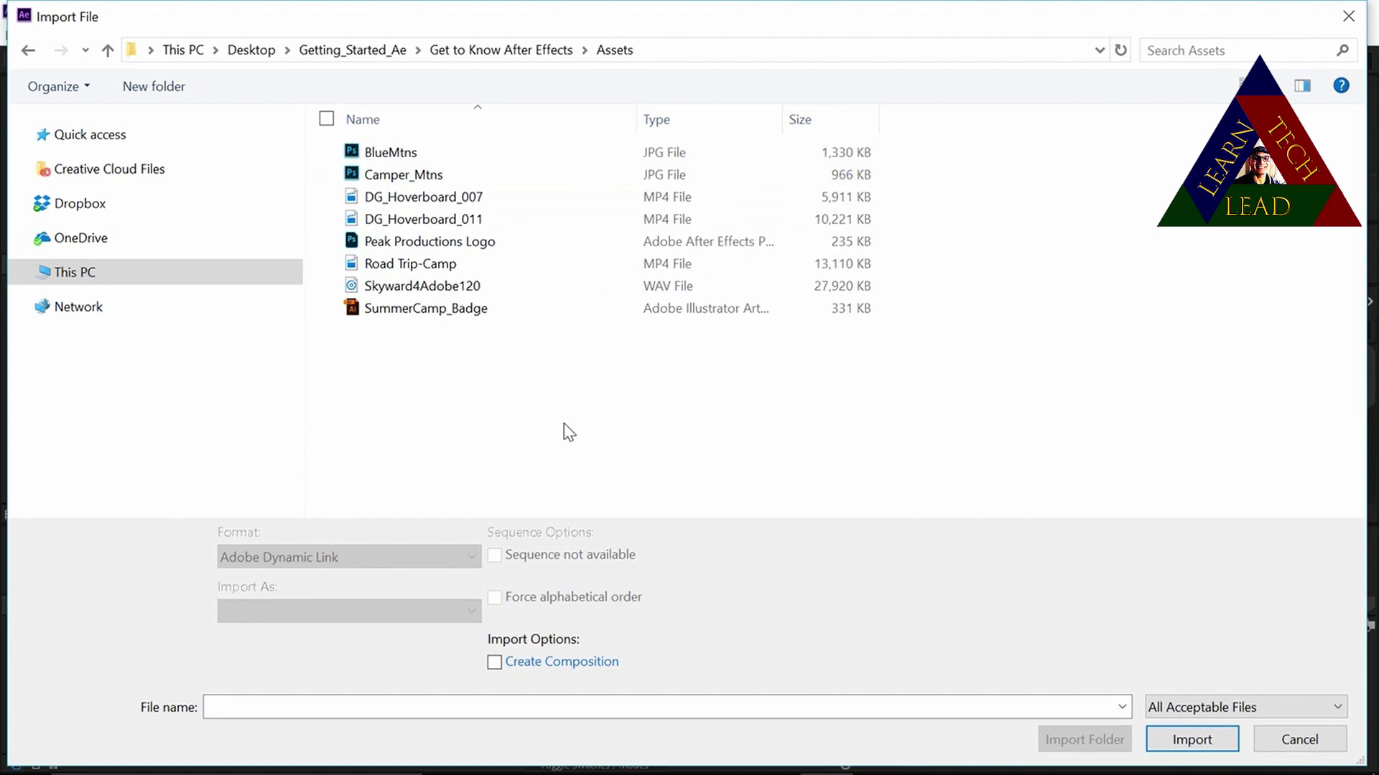
pyautogui.click(428, 311)
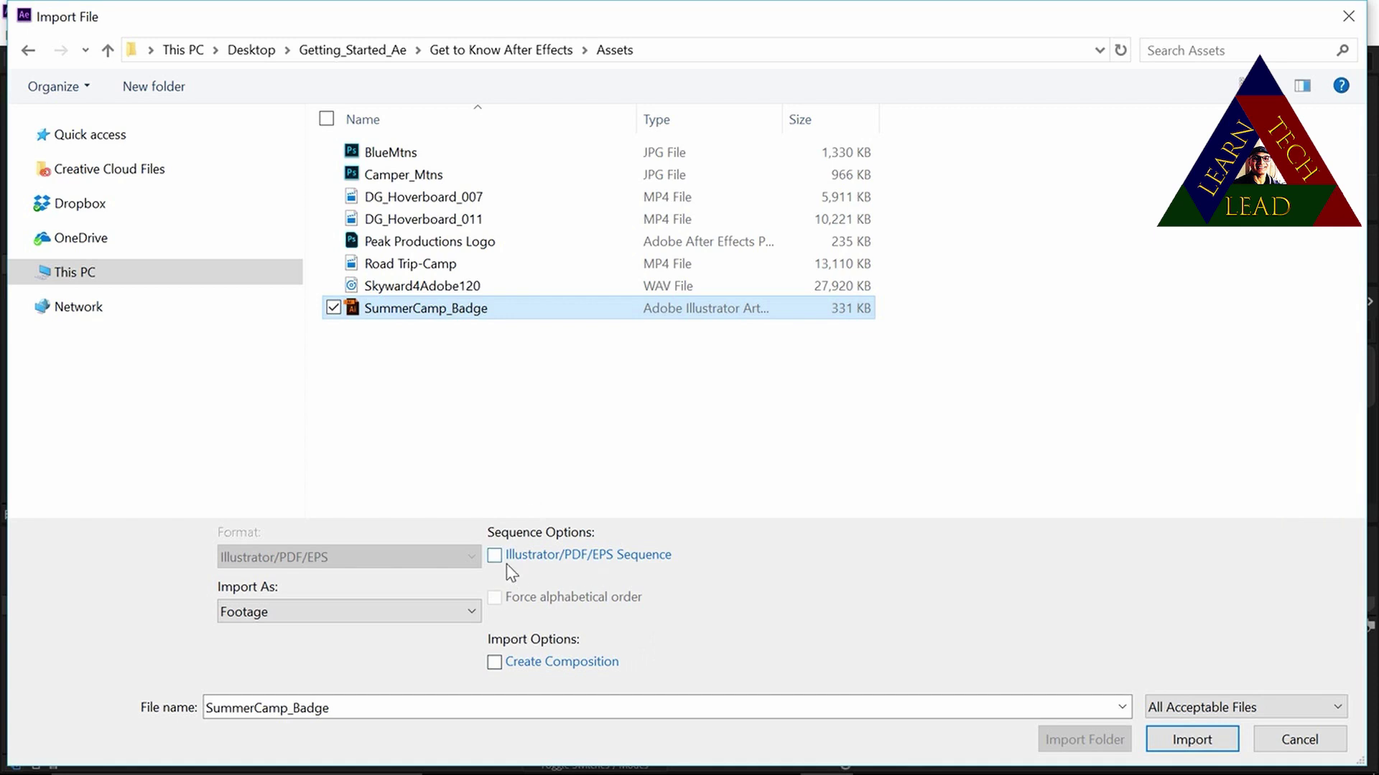
pyautogui.click(308, 619)
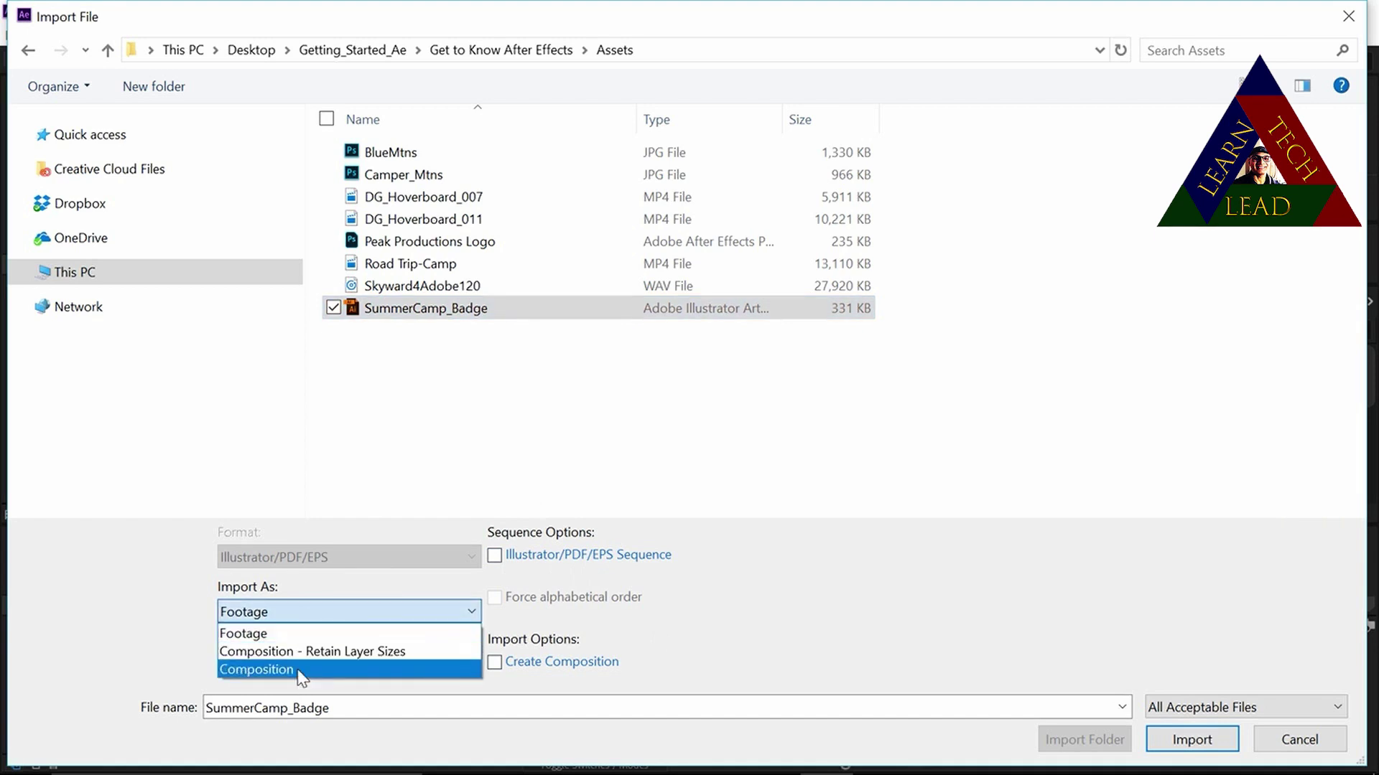
pyautogui.click(300, 636)
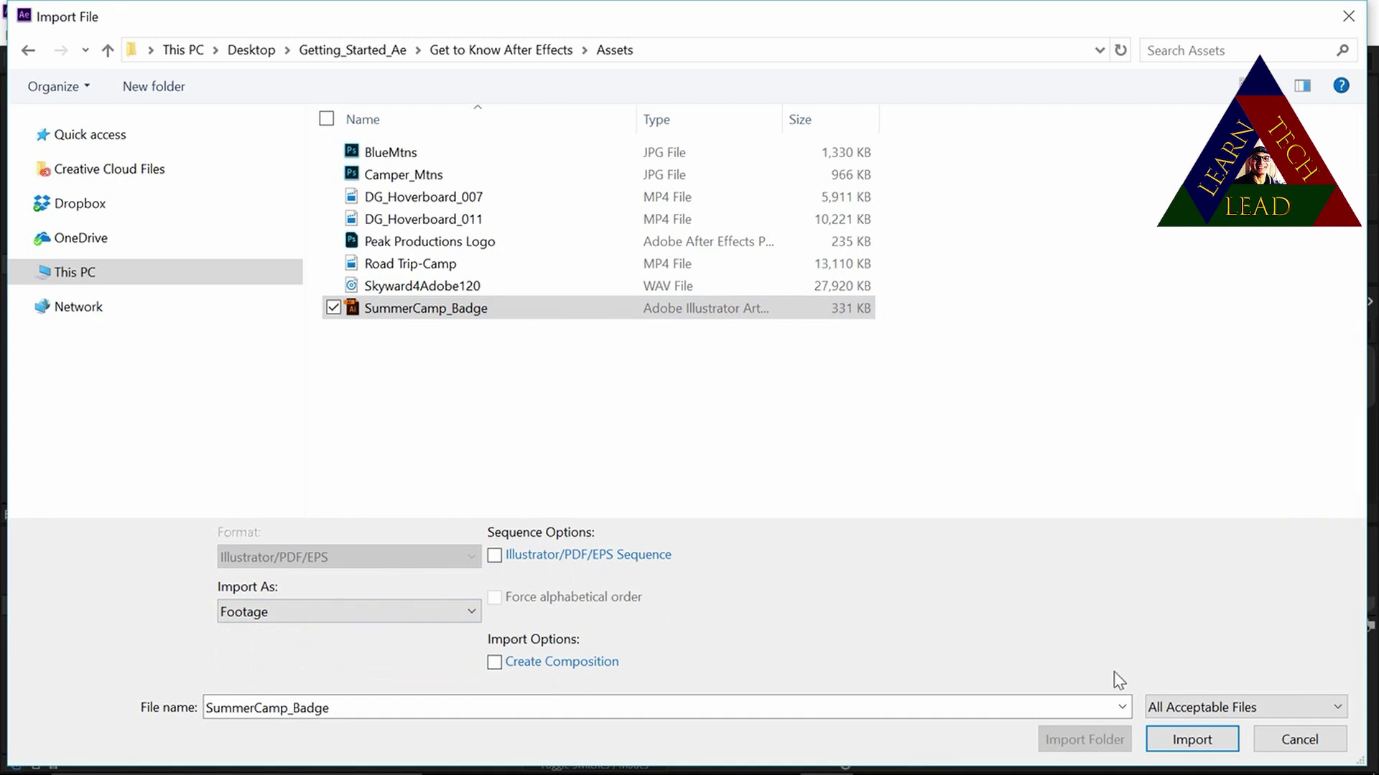
pyautogui.click(1174, 743)
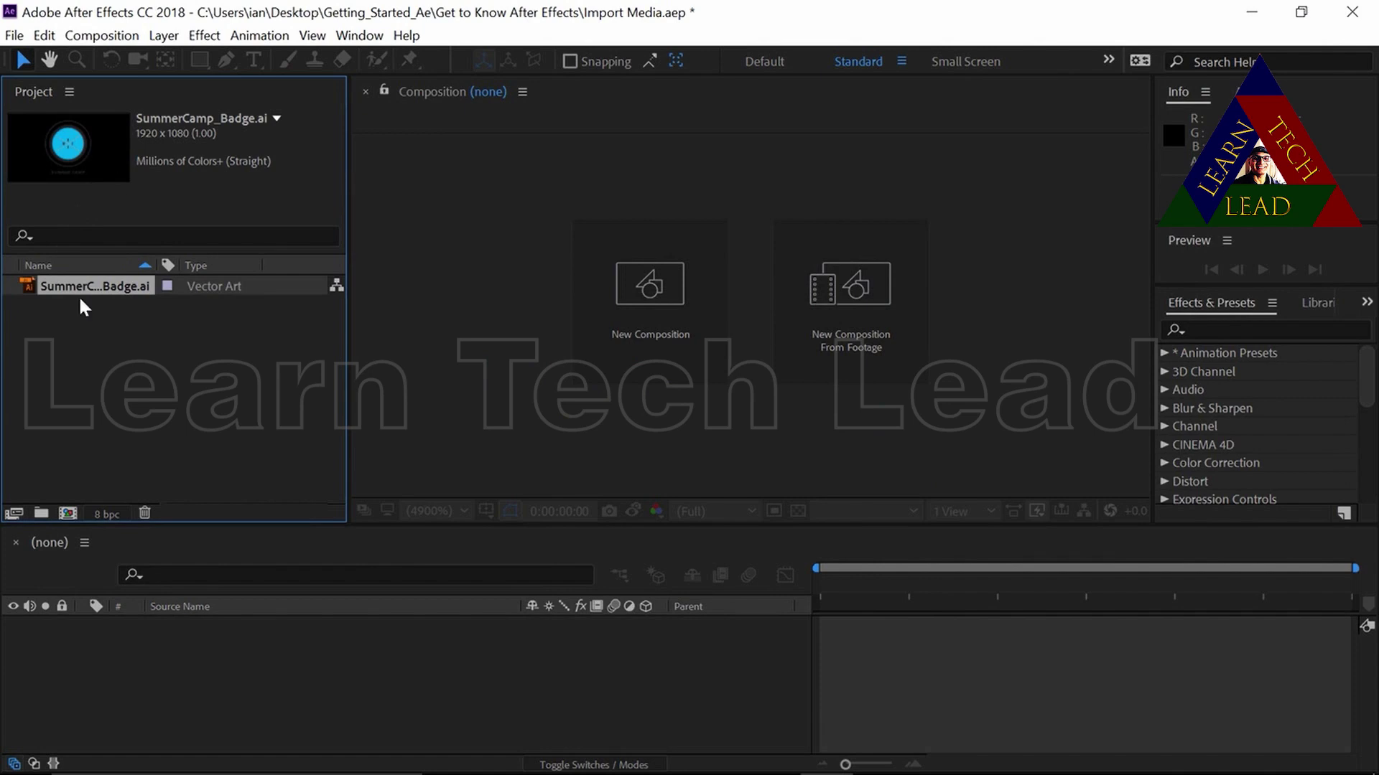
# Preview SummerCamp_Badge.ai in the Footage viewer, close it, and reopen the Import File dialog.
pyautogui.doubleClick(30, 283)
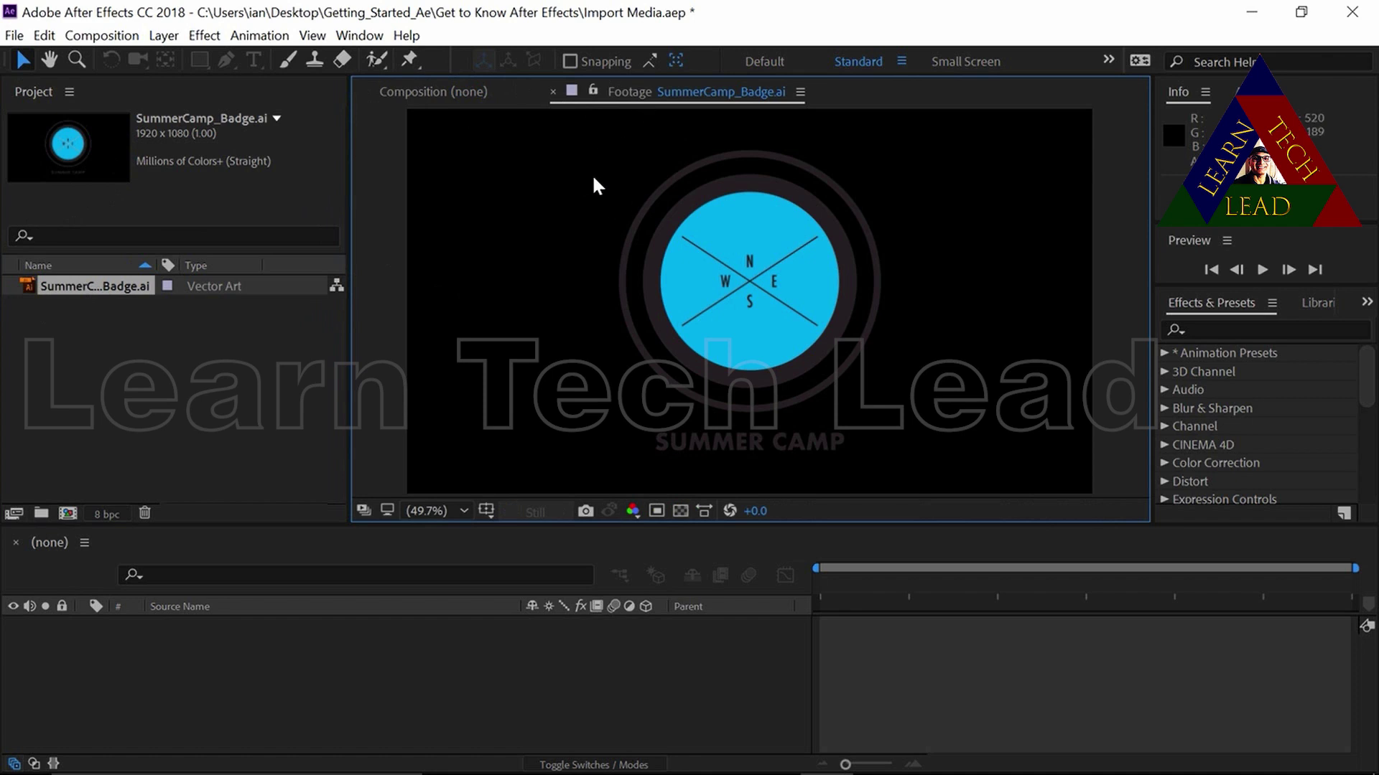
pyautogui.click(553, 94)
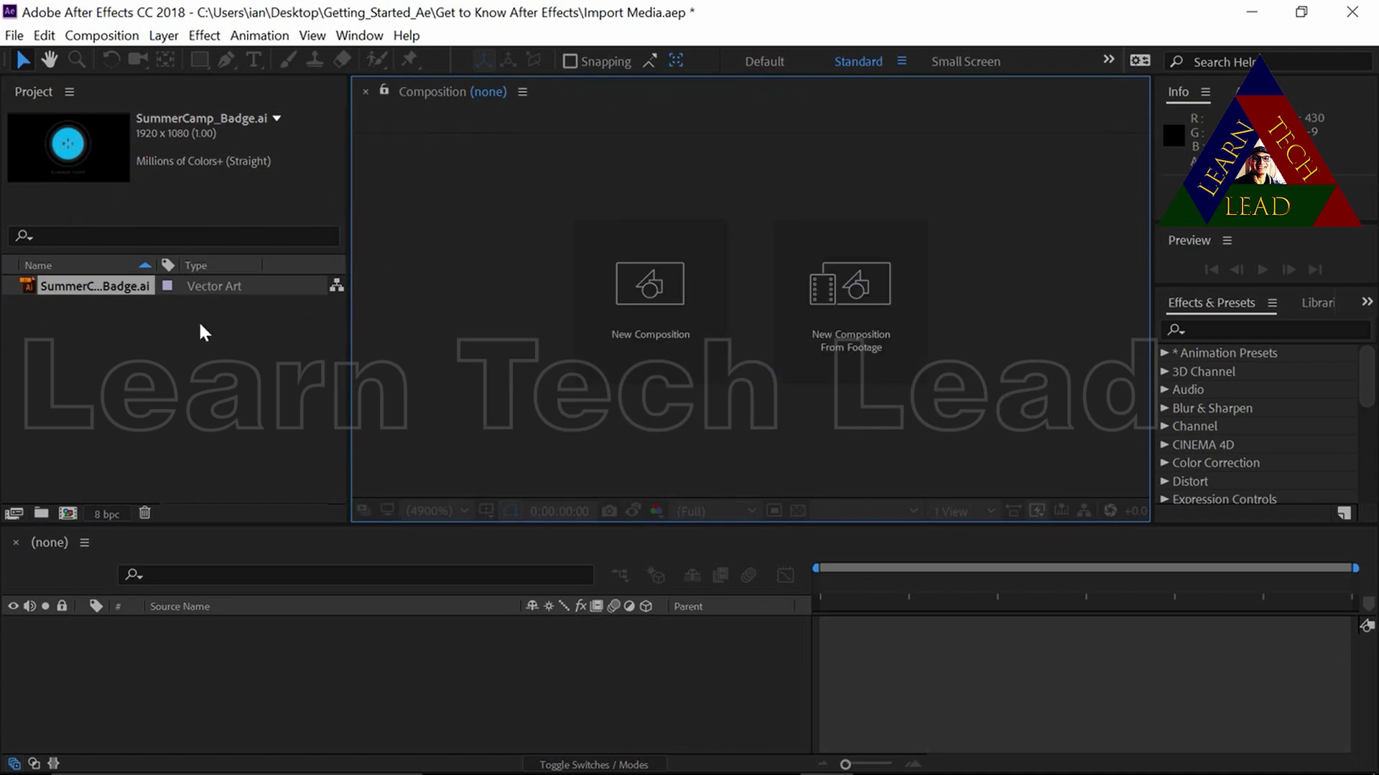
pyautogui.doubleClick(177, 361)
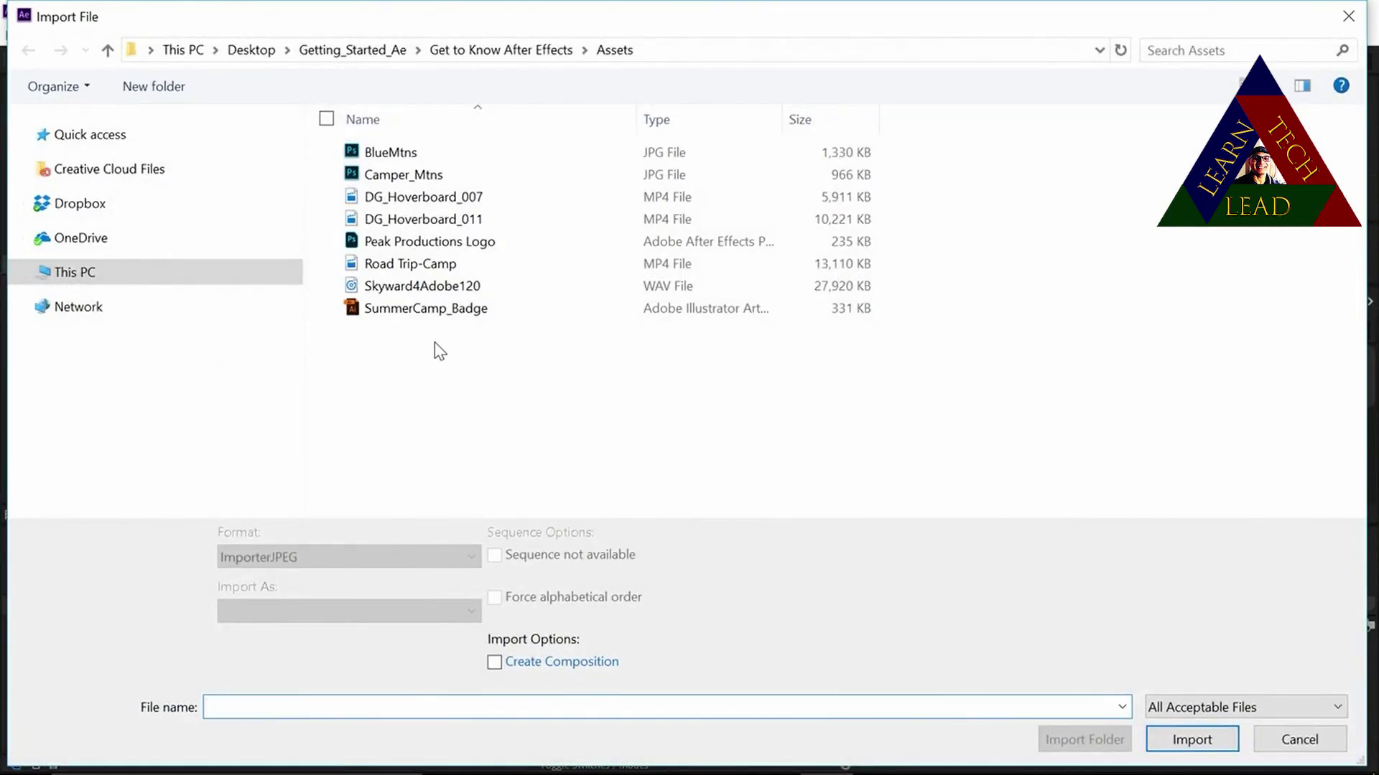
# Import BlueMtns.jpg and Camper_Mtns.jpg together from the Assets folder.
pyautogui.click(409, 155)
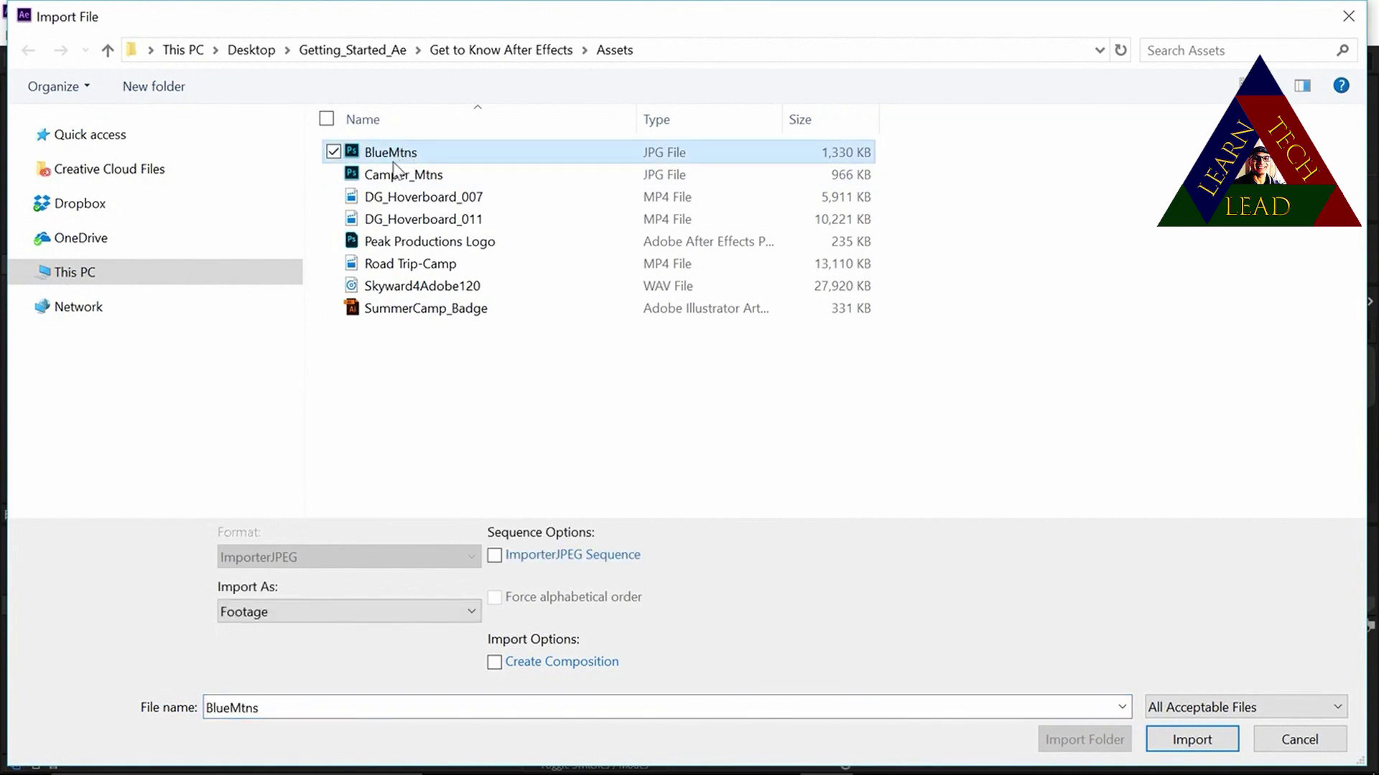
pyautogui.keyDown('ctrl'); pyautogui.click(391, 176); pyautogui.keyUp('ctrl')
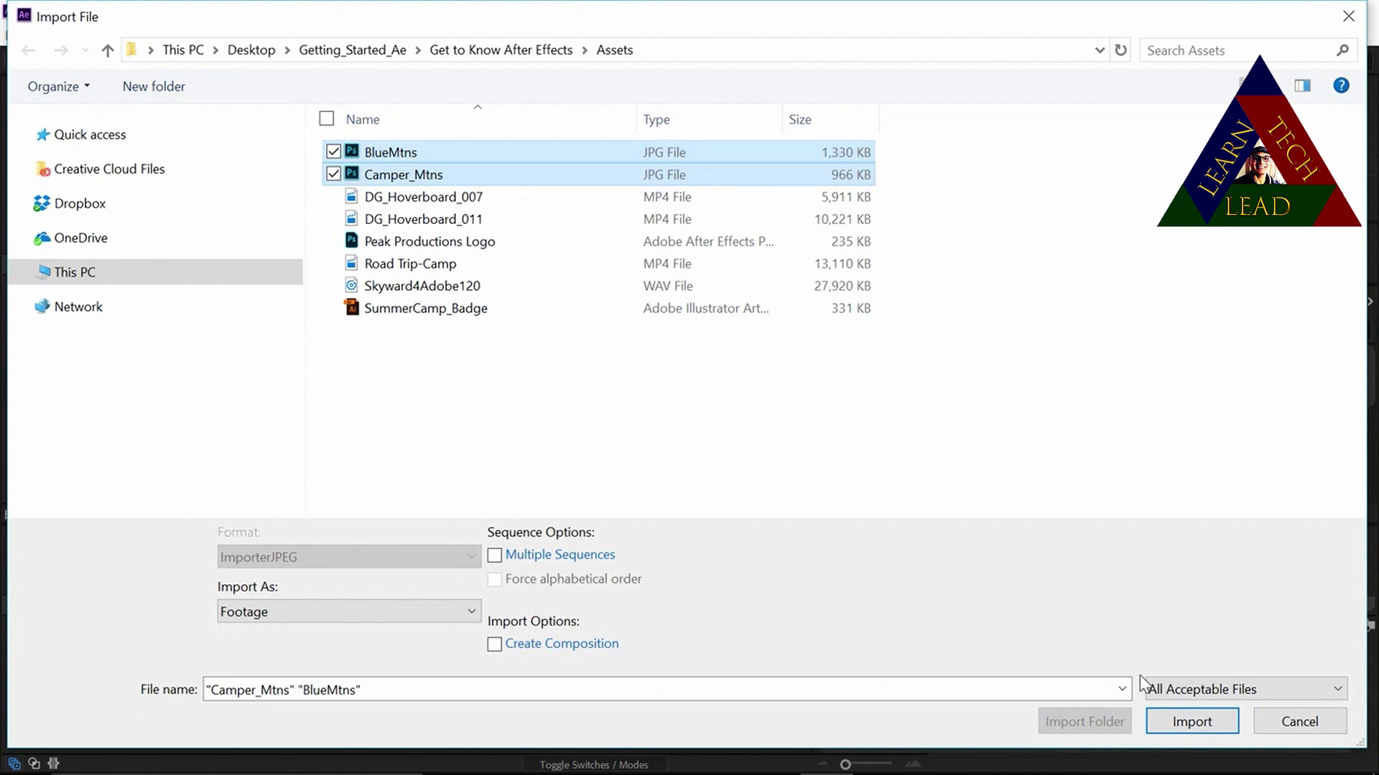
pyautogui.click(1161, 721)
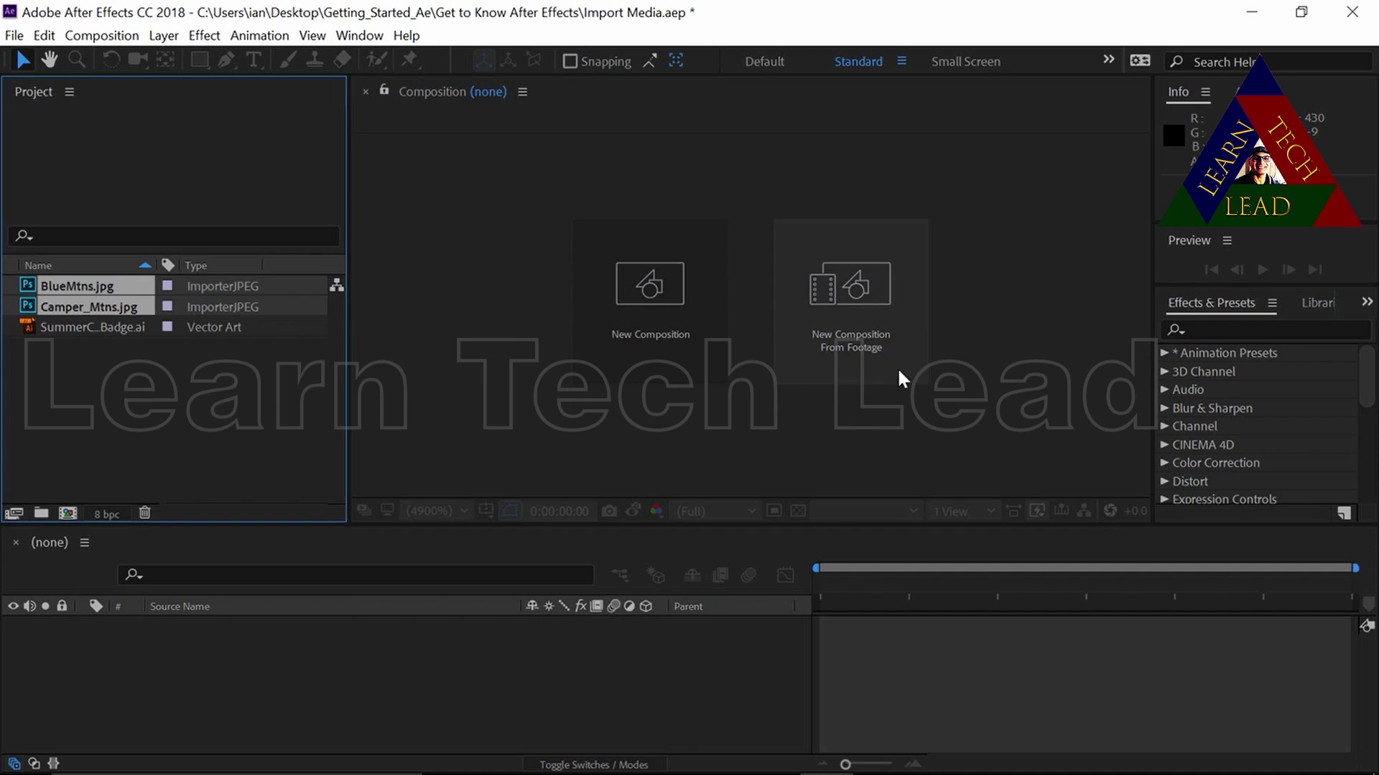
# Create a new composition from the Road Trip-Camp video footage.
pyautogui.click(893, 310)
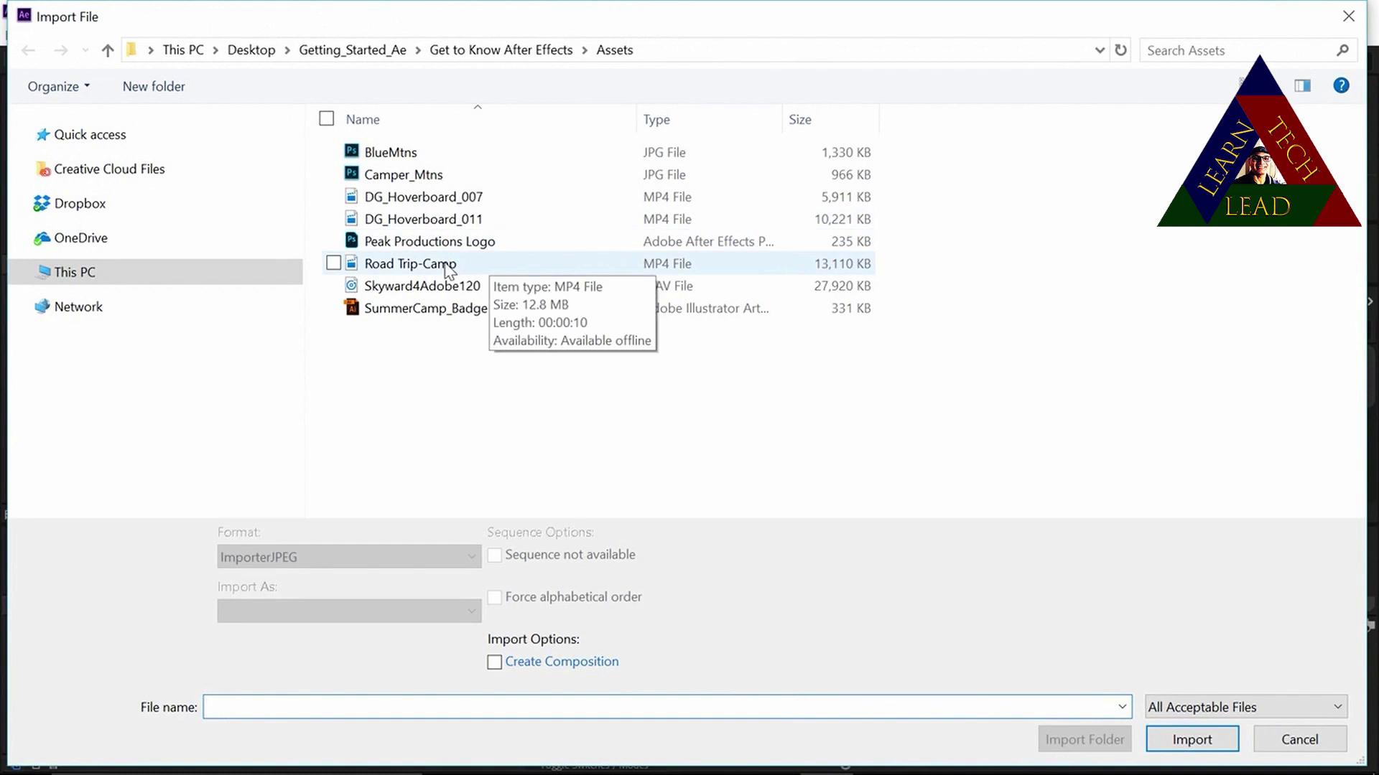
pyautogui.click(389, 264)
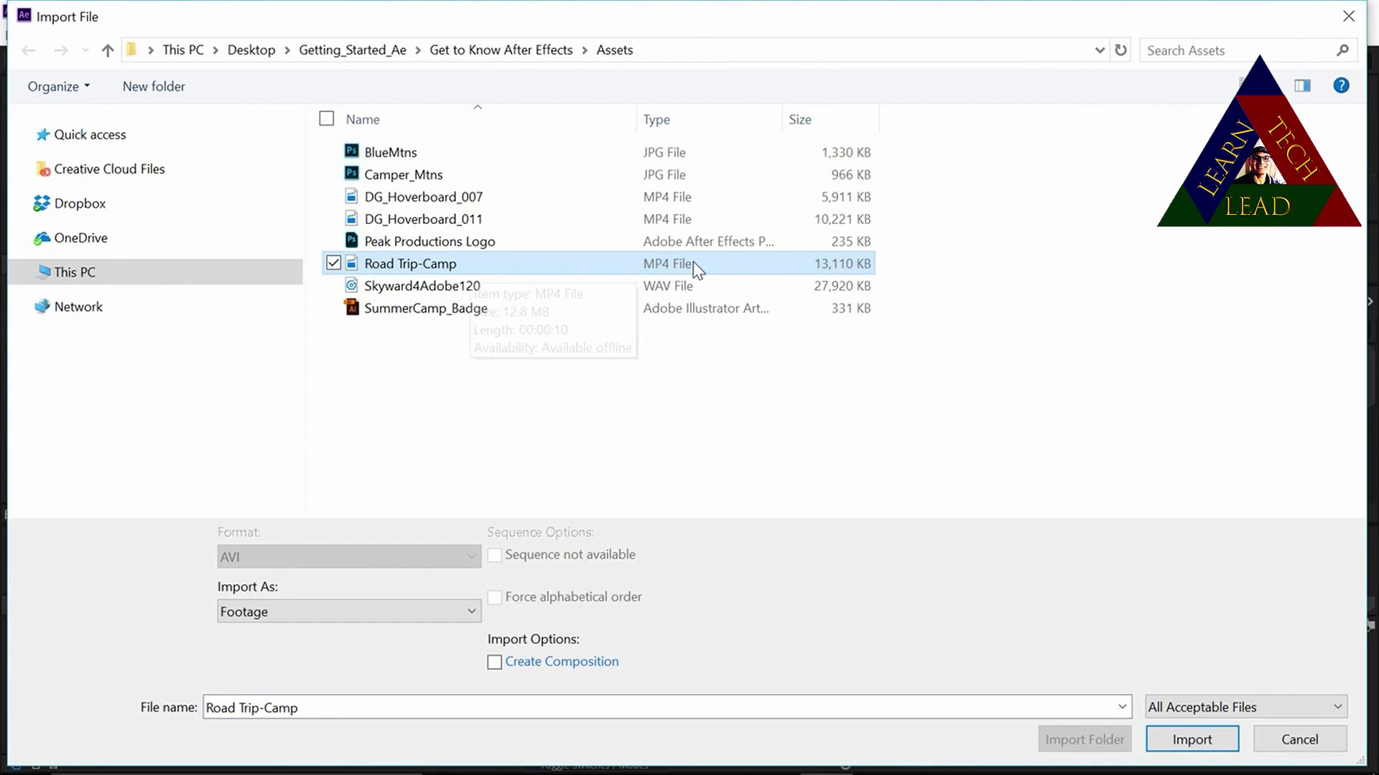
pyautogui.click(1191, 739)
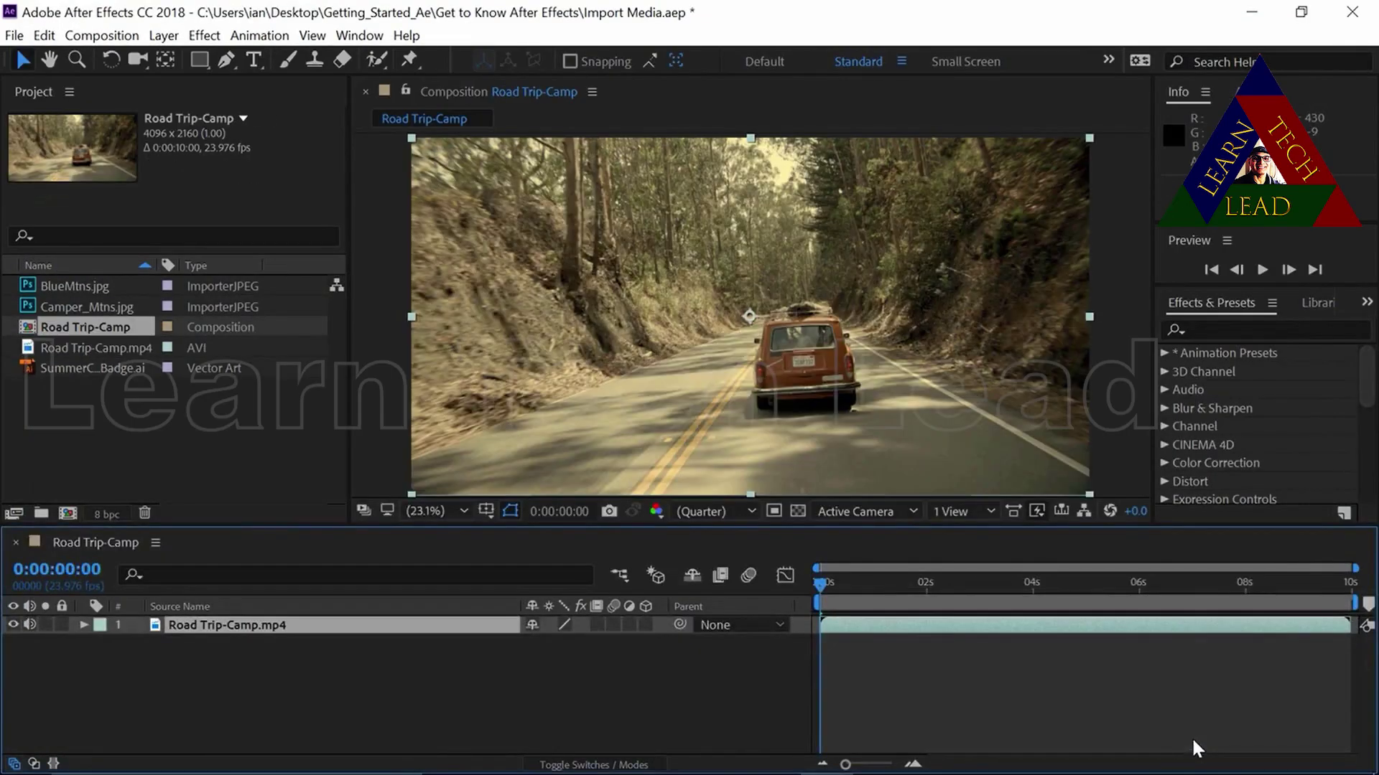
# Check the imported Road Trip-Camp footage and comp, then open Organizing Projects.aep.
pyautogui.click(28, 346)
pyautogui.click(28, 325)
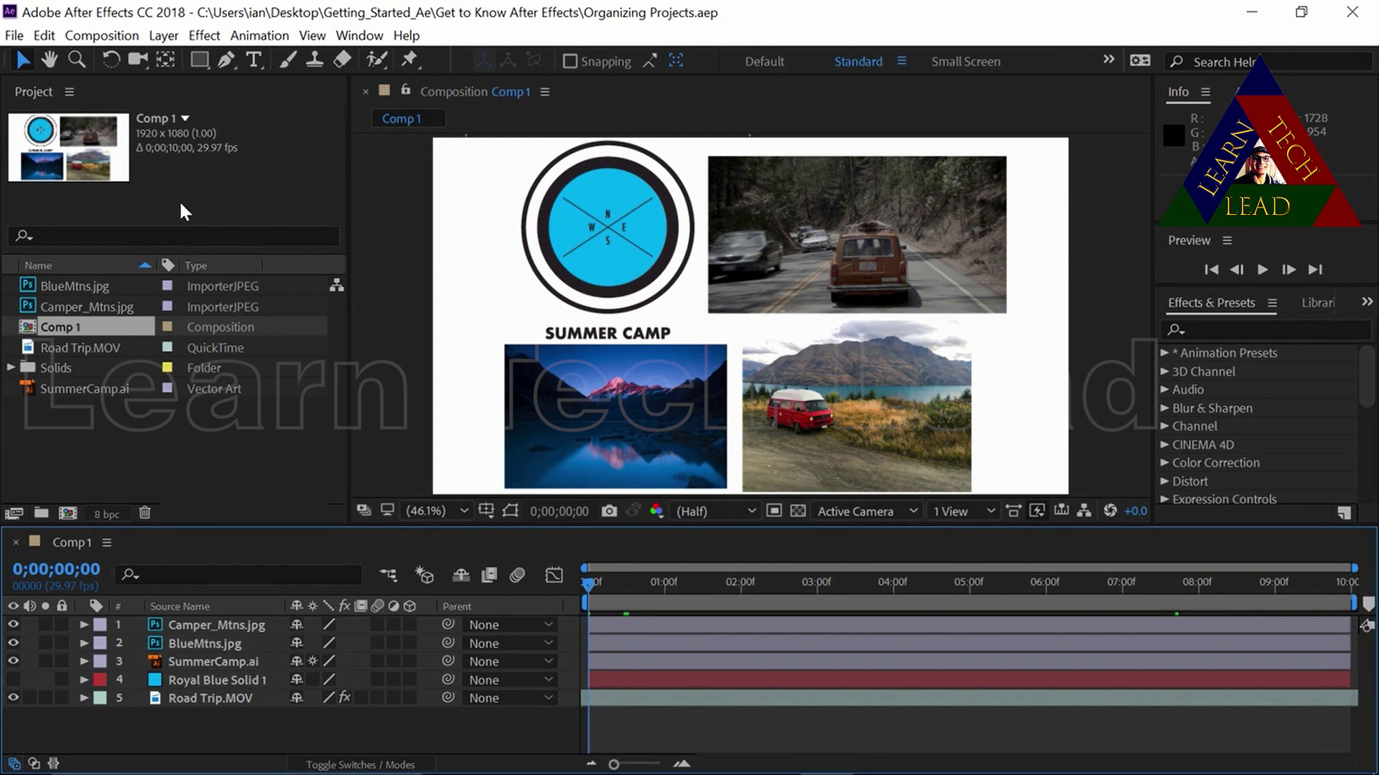
pyautogui.click(181, 204)
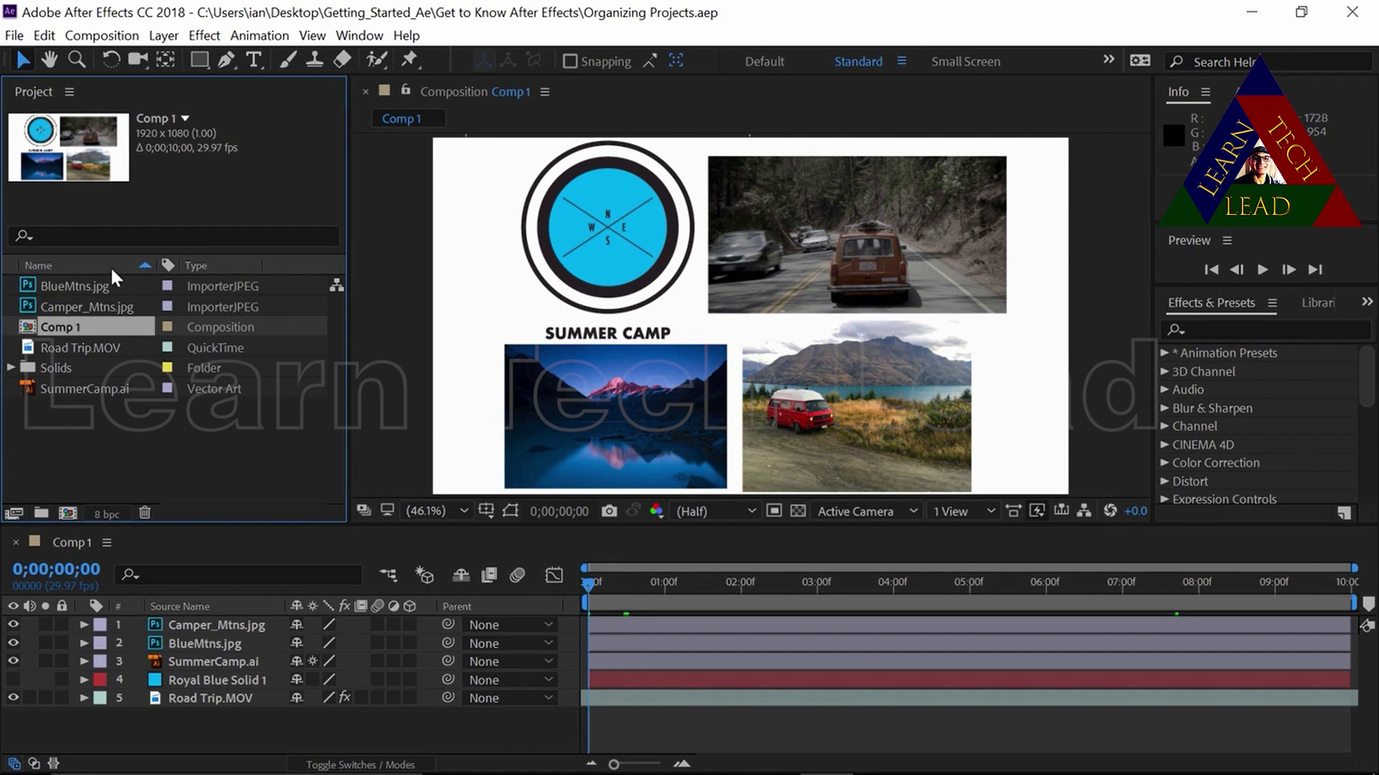
# Sort the project list by the Label column and select BlueMtns.jpg.
pyautogui.click(68, 267)
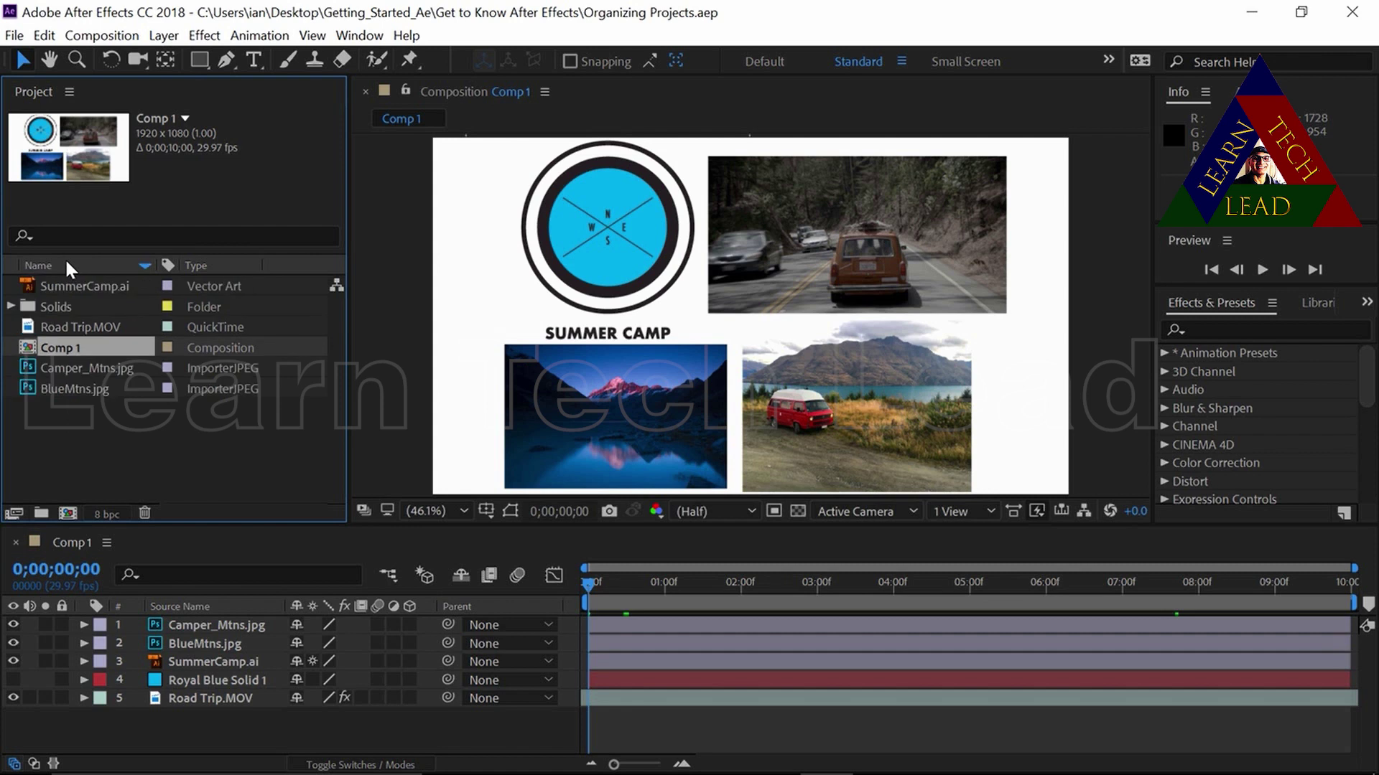
pyautogui.click(66, 264)
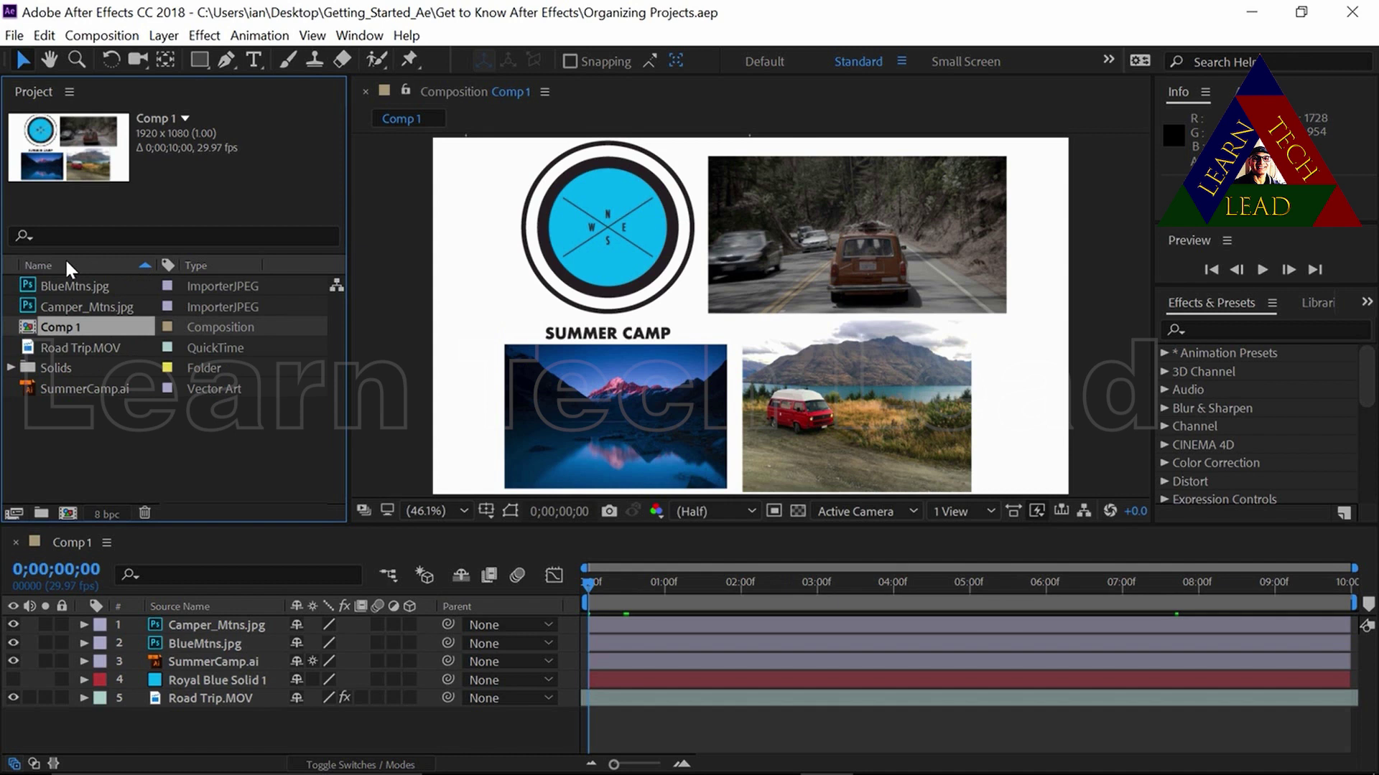
pyautogui.click(171, 265)
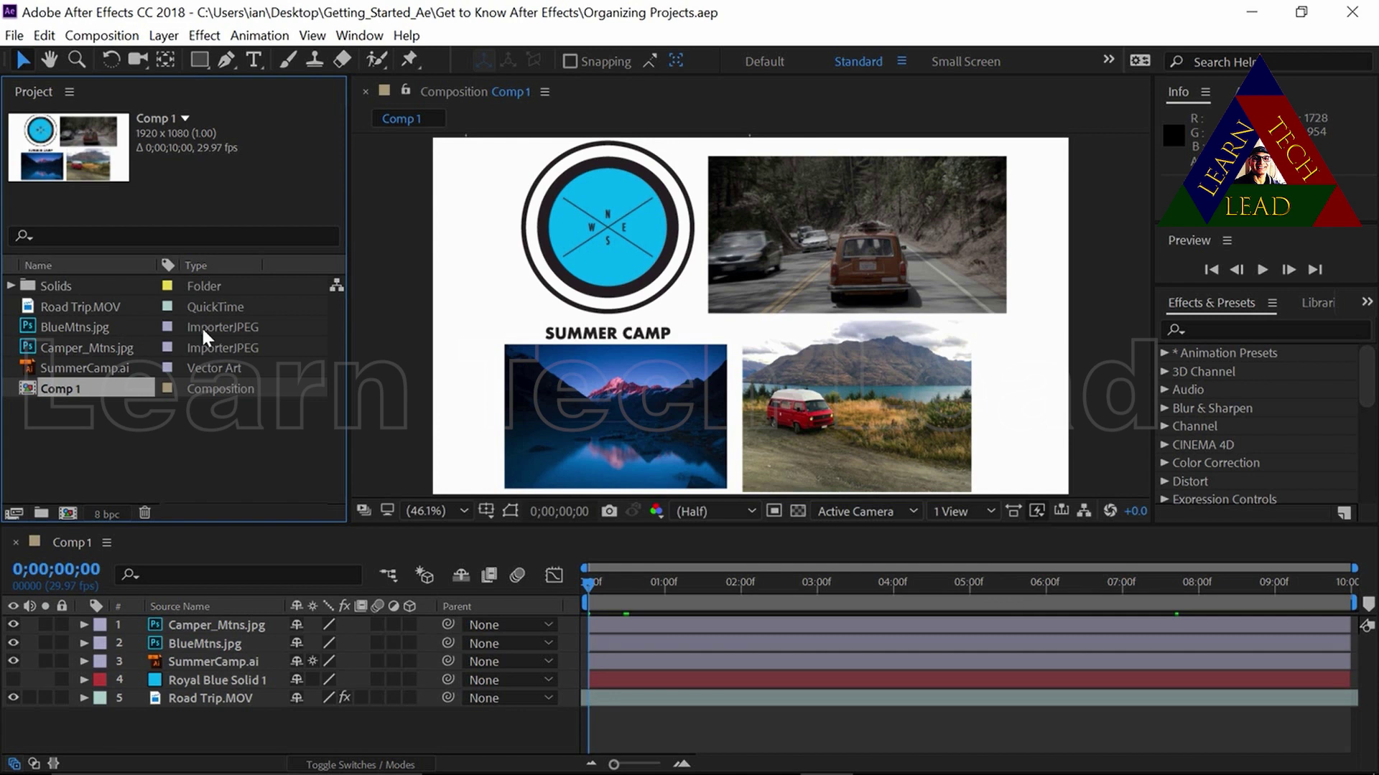
pyautogui.click(108, 327)
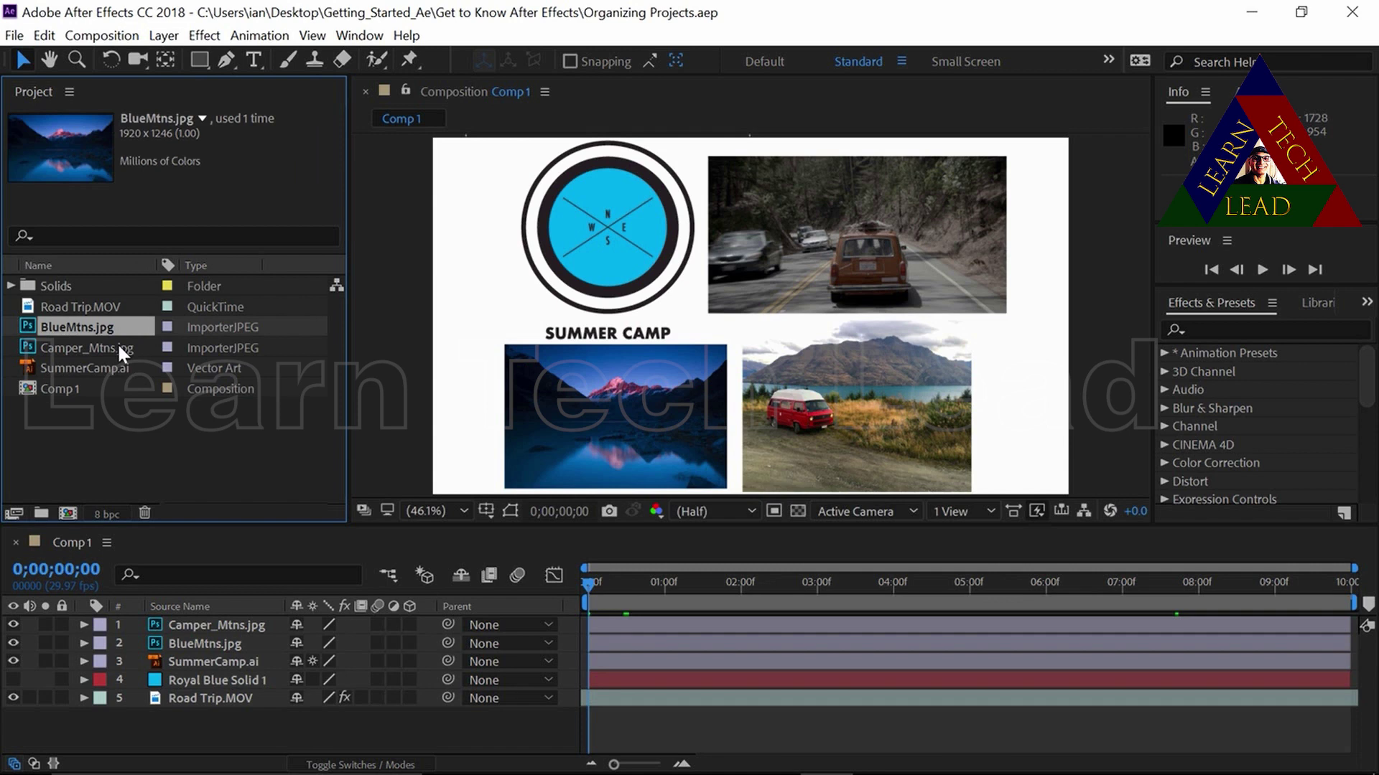
# Give both BlueMtns.jpg and Camper_Mtns.jpg the Orange label.
pyautogui.keyDown('shift'); pyautogui.click(118, 345); pyautogui.keyUp('shift')
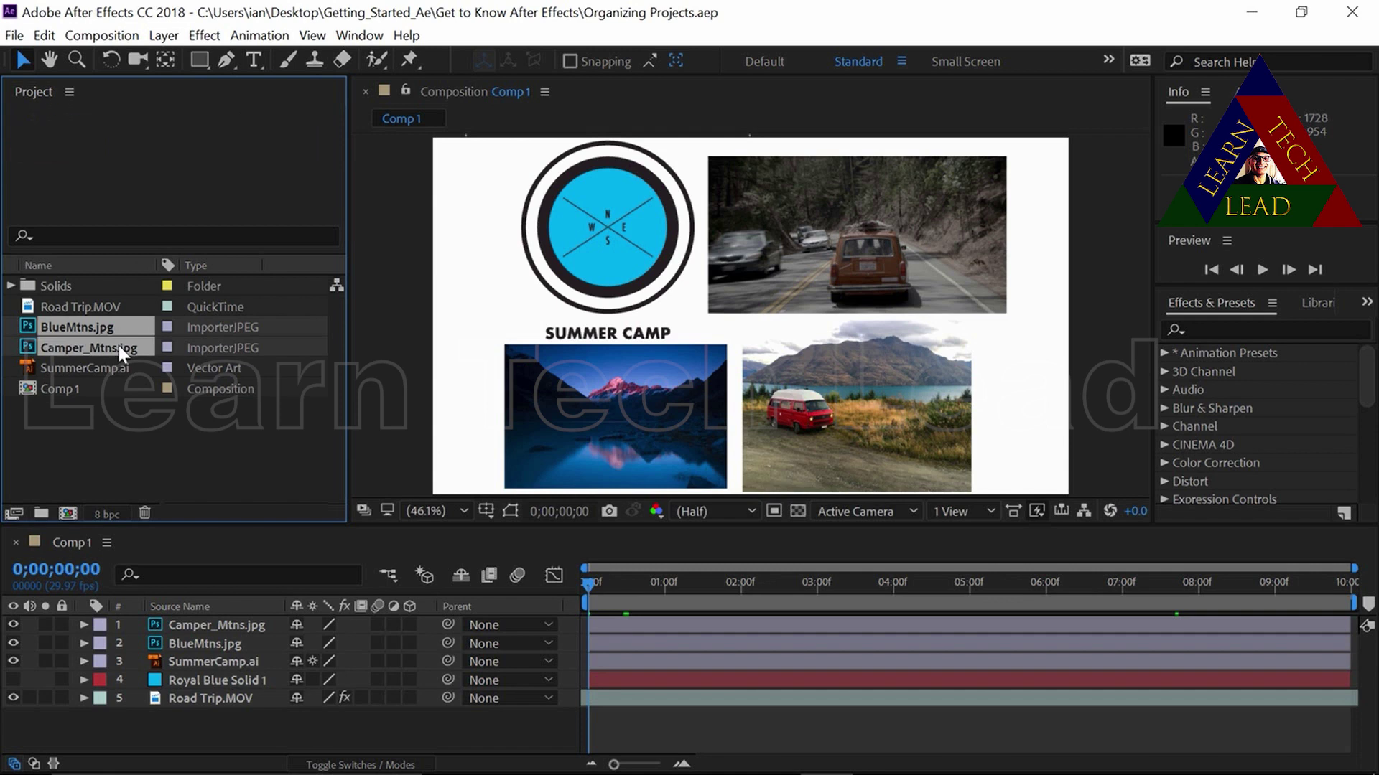
pyautogui.click(167, 346)
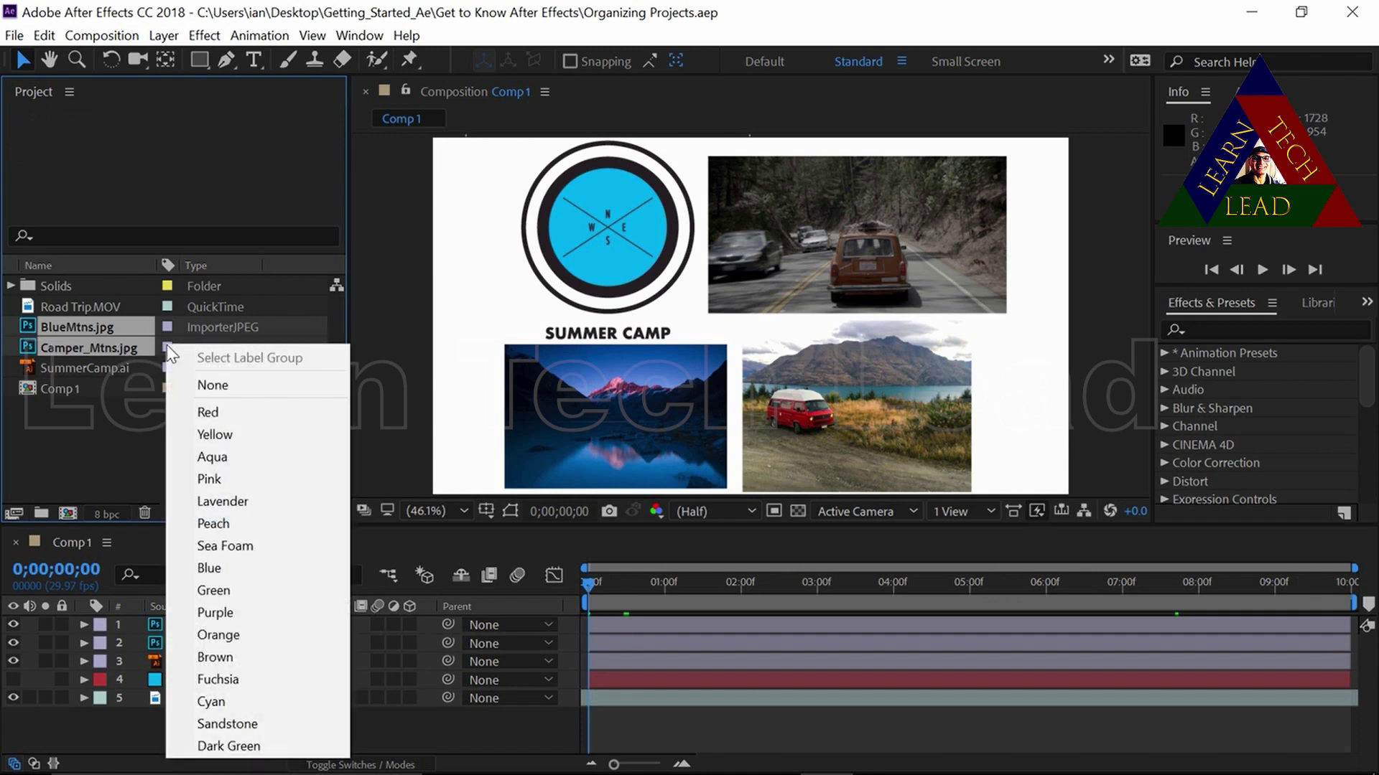
pyautogui.click(273, 634)
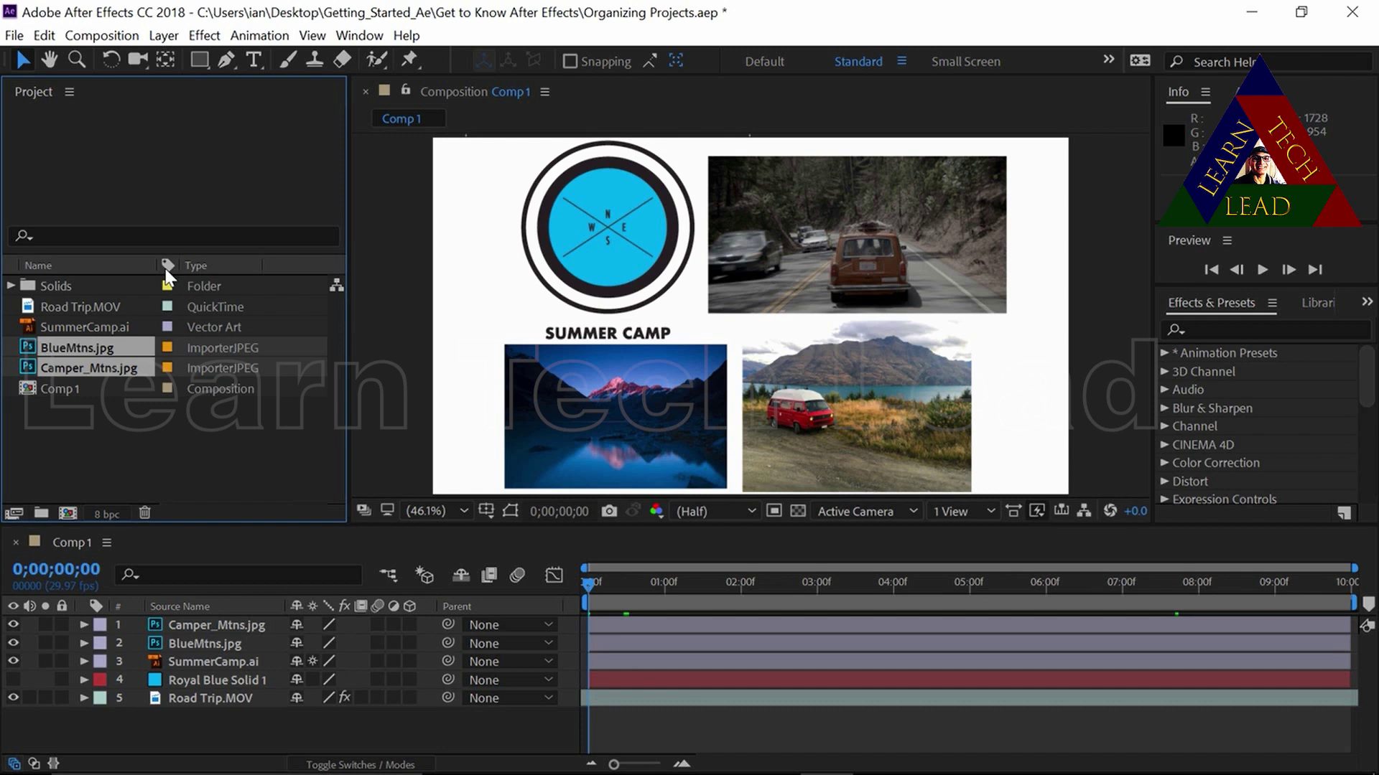
# Sort the project items by the Type column.
pyautogui.click(216, 268)
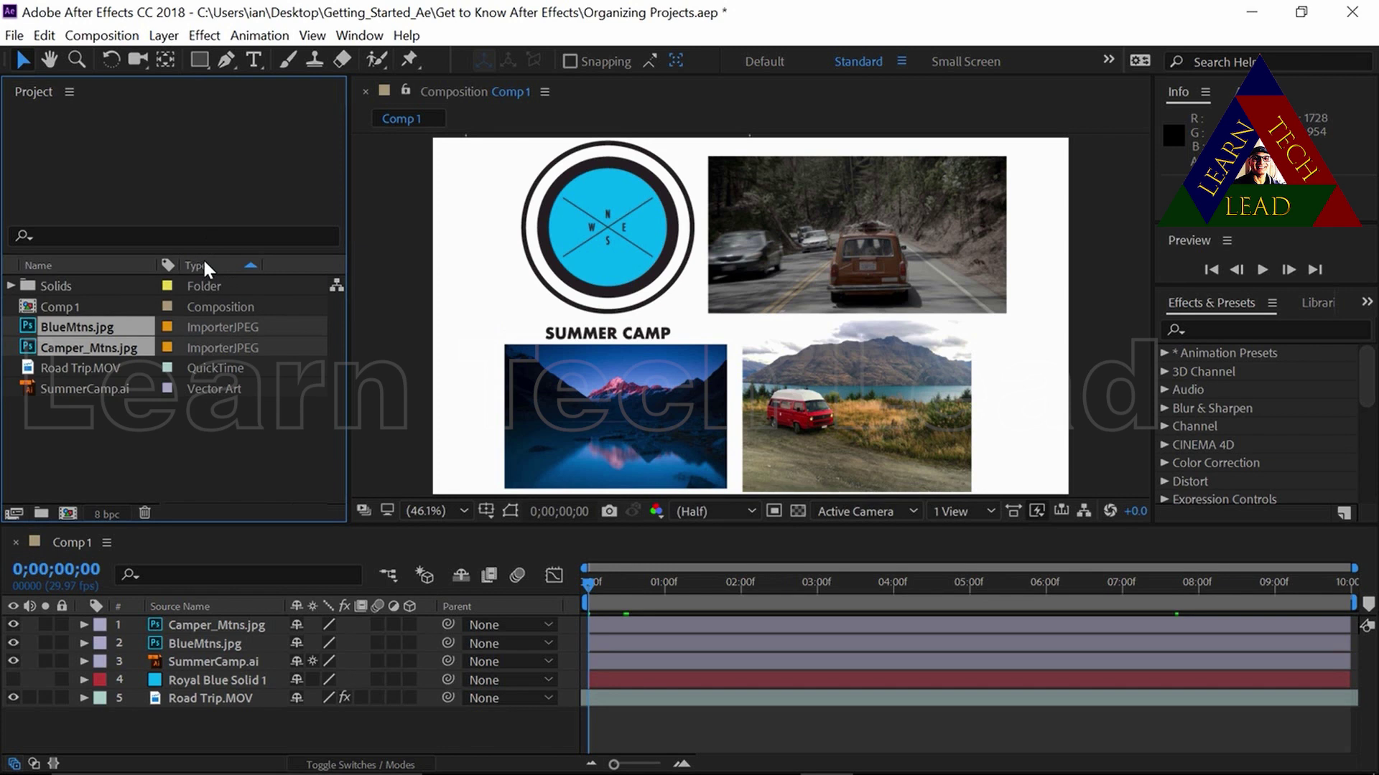
# Maximize the Project panel and browse the Columns options without changing any.
pyautogui.doubleClick(33, 92)
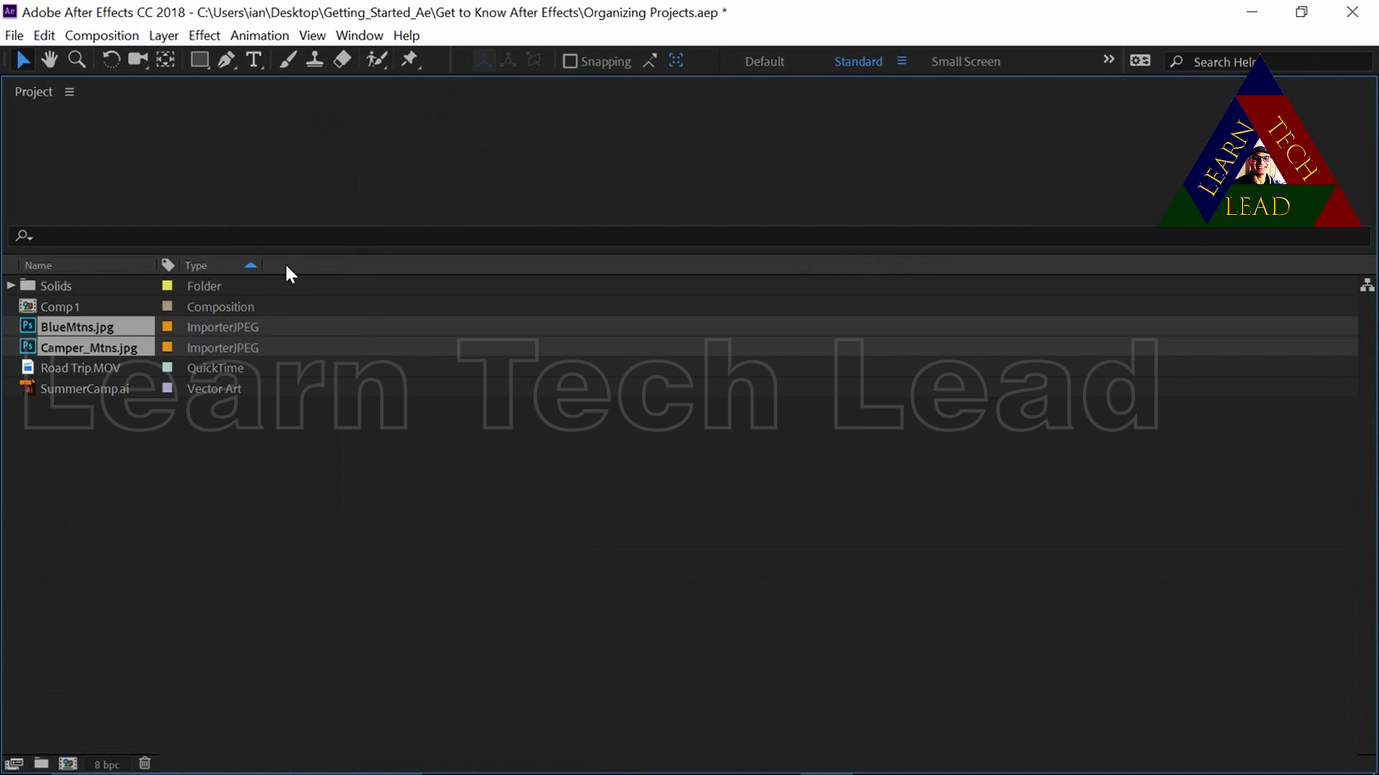
pyautogui.rightClick(126, 271)
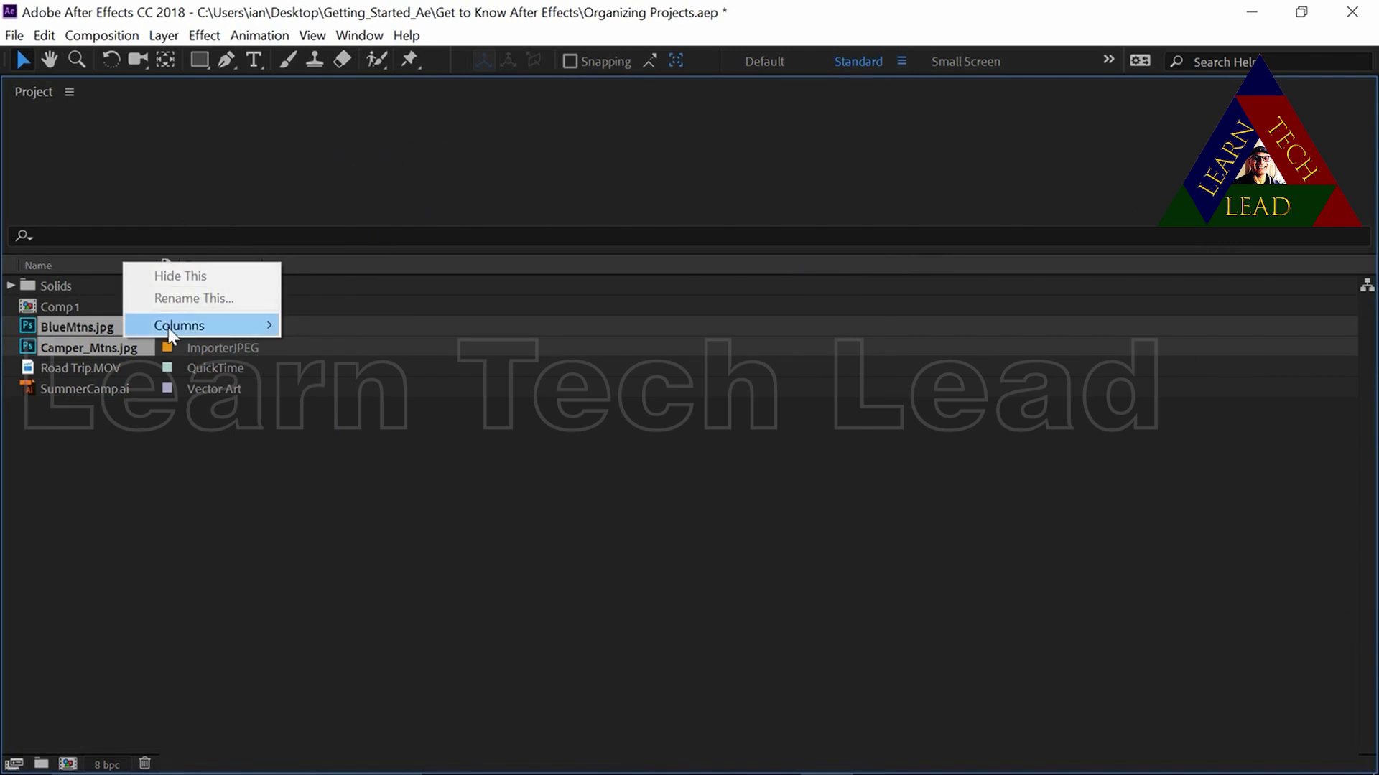
pyautogui.moveTo(168, 328)
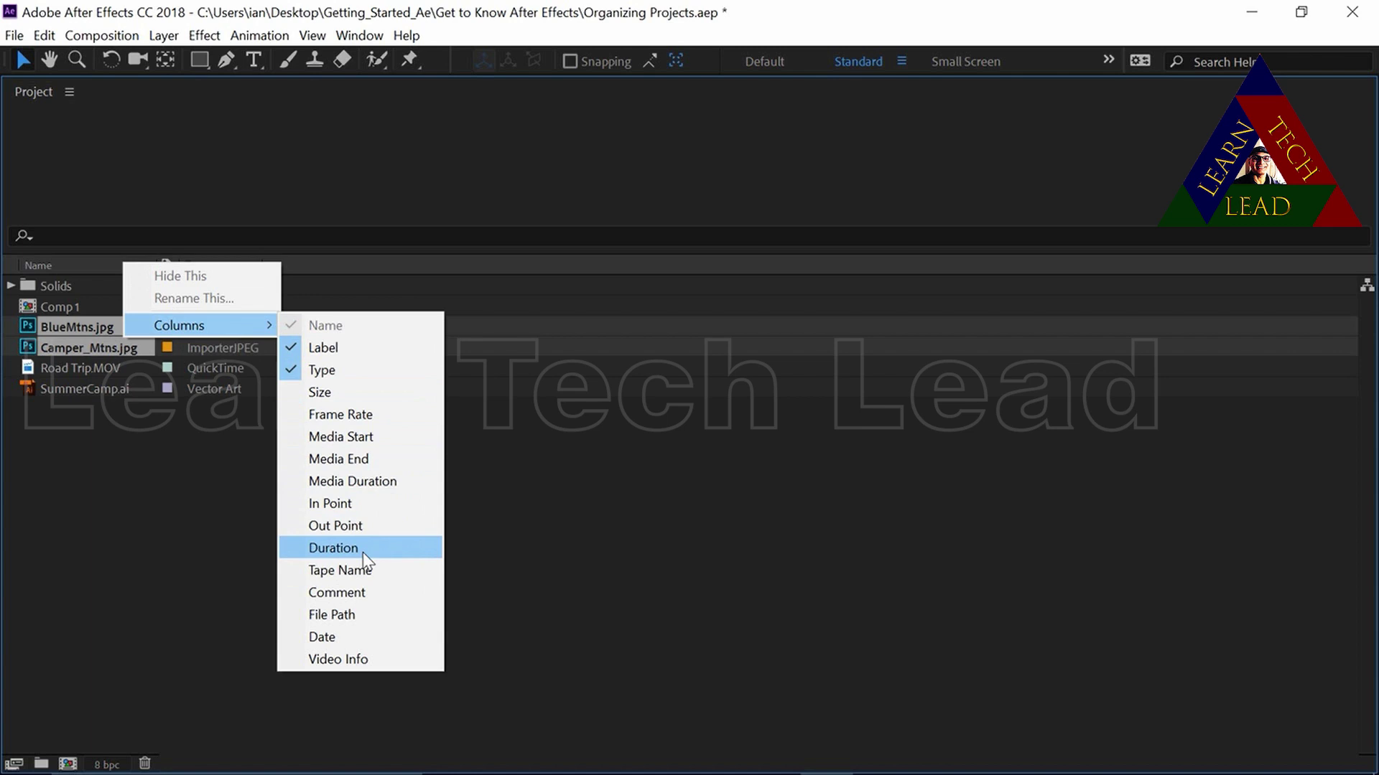
pyautogui.click(150, 154)
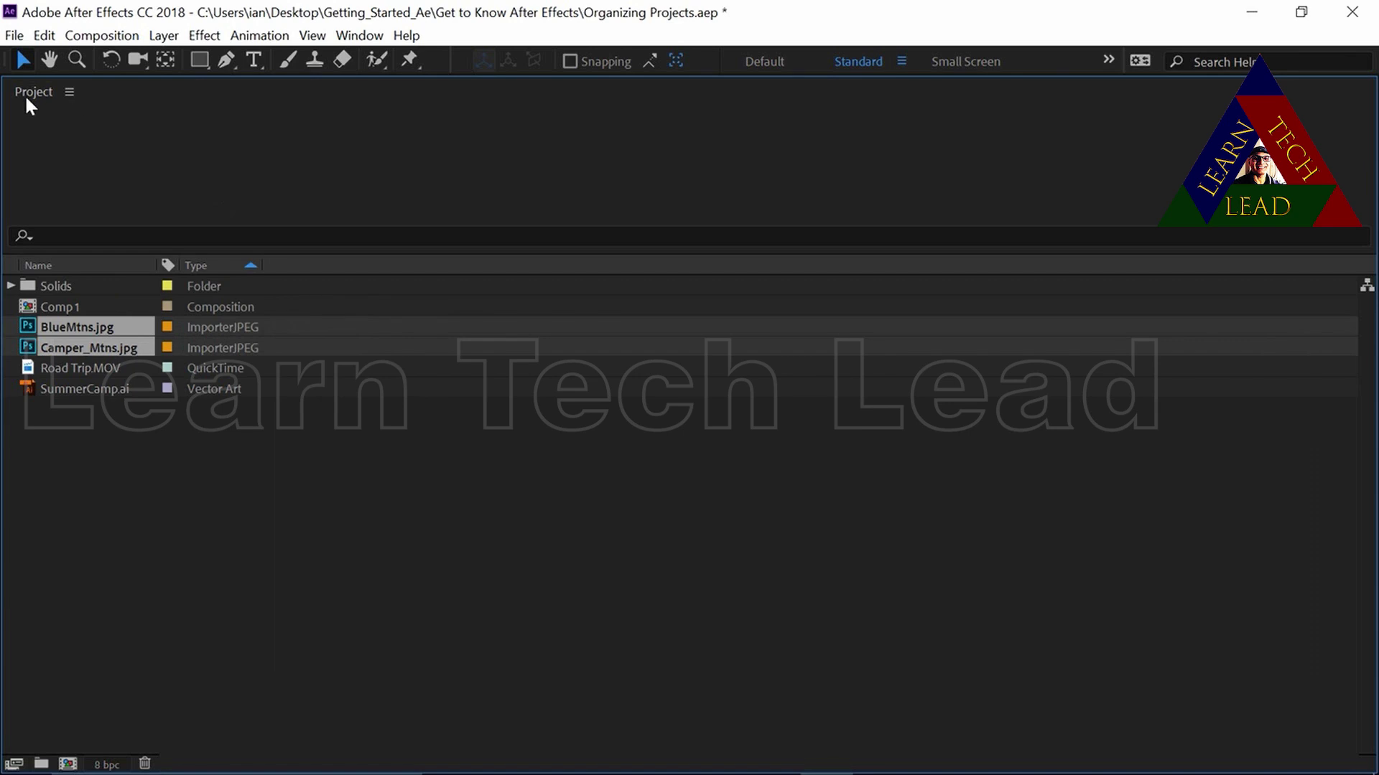
# Restore the workspace and put the two mountain JPEGs into a new folder named 'images'.
pyautogui.press('`')
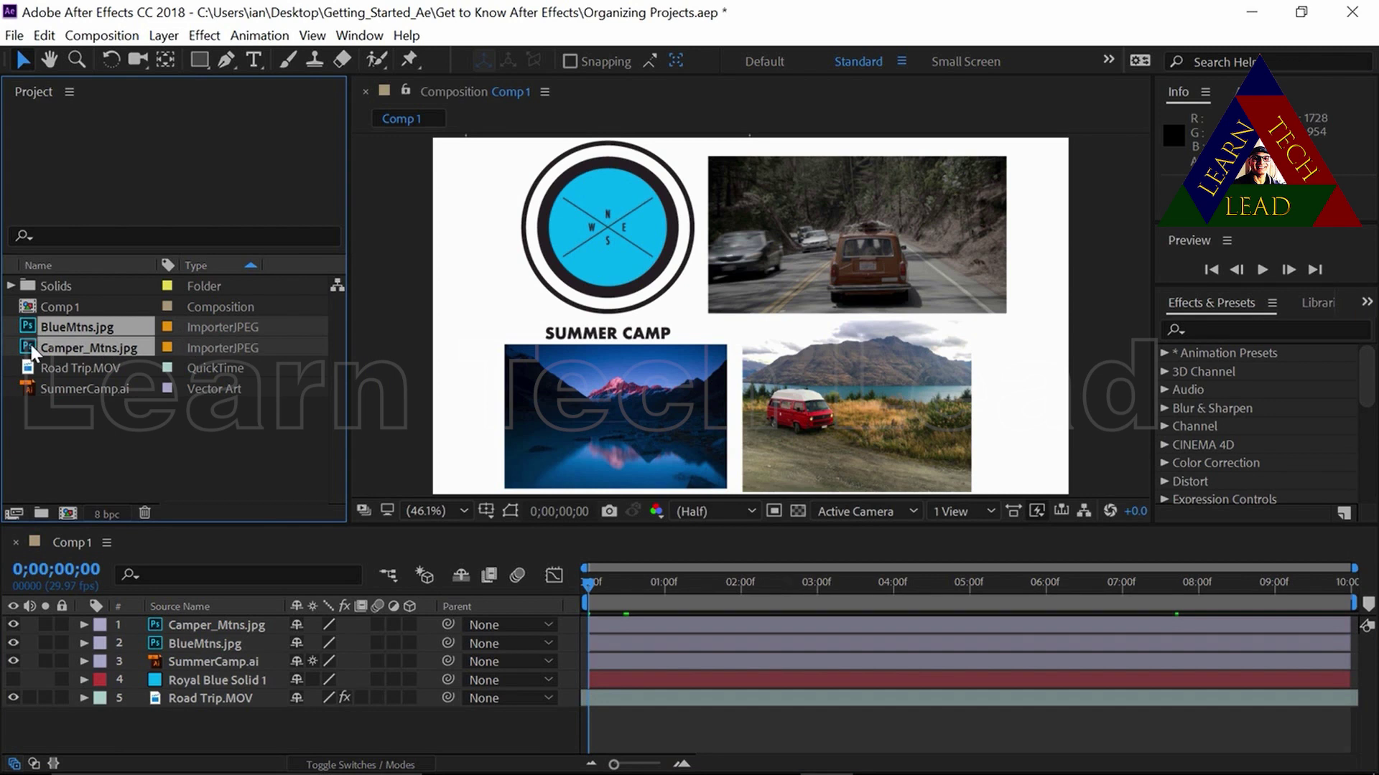
pyautogui.moveTo(32, 345); pyautogui.dragTo(41, 508)
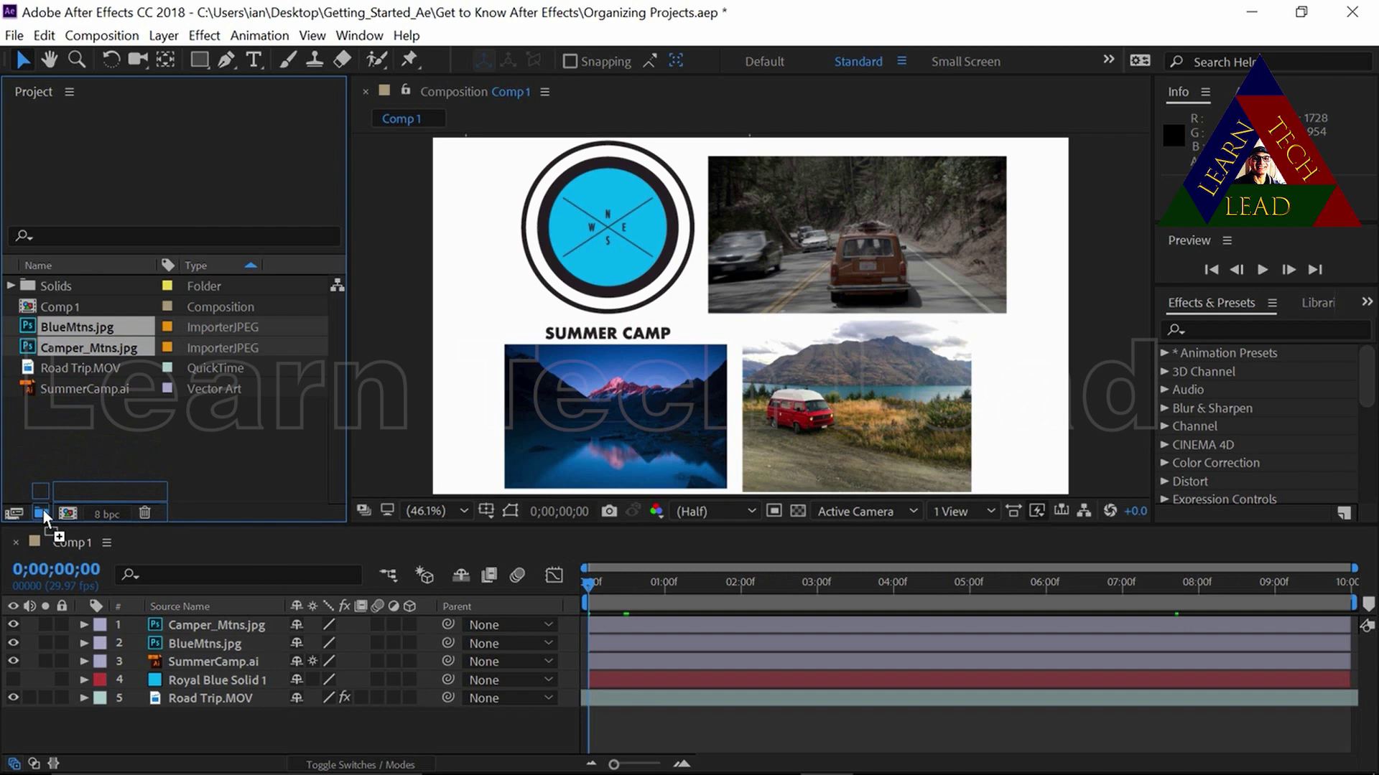
pyautogui.moveTo(43, 510); pyautogui.dragTo(43, 510)
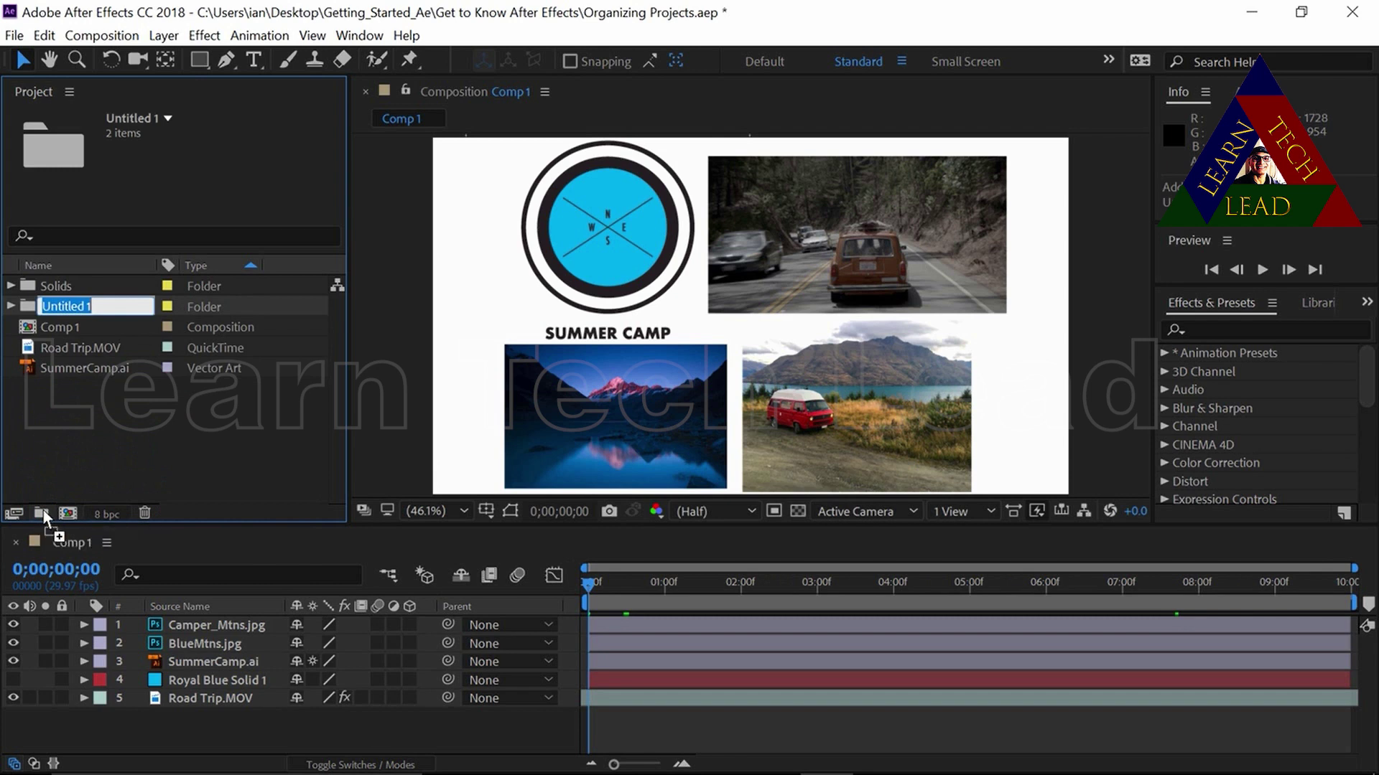
pyautogui.write('images')
pyautogui.press('Return')
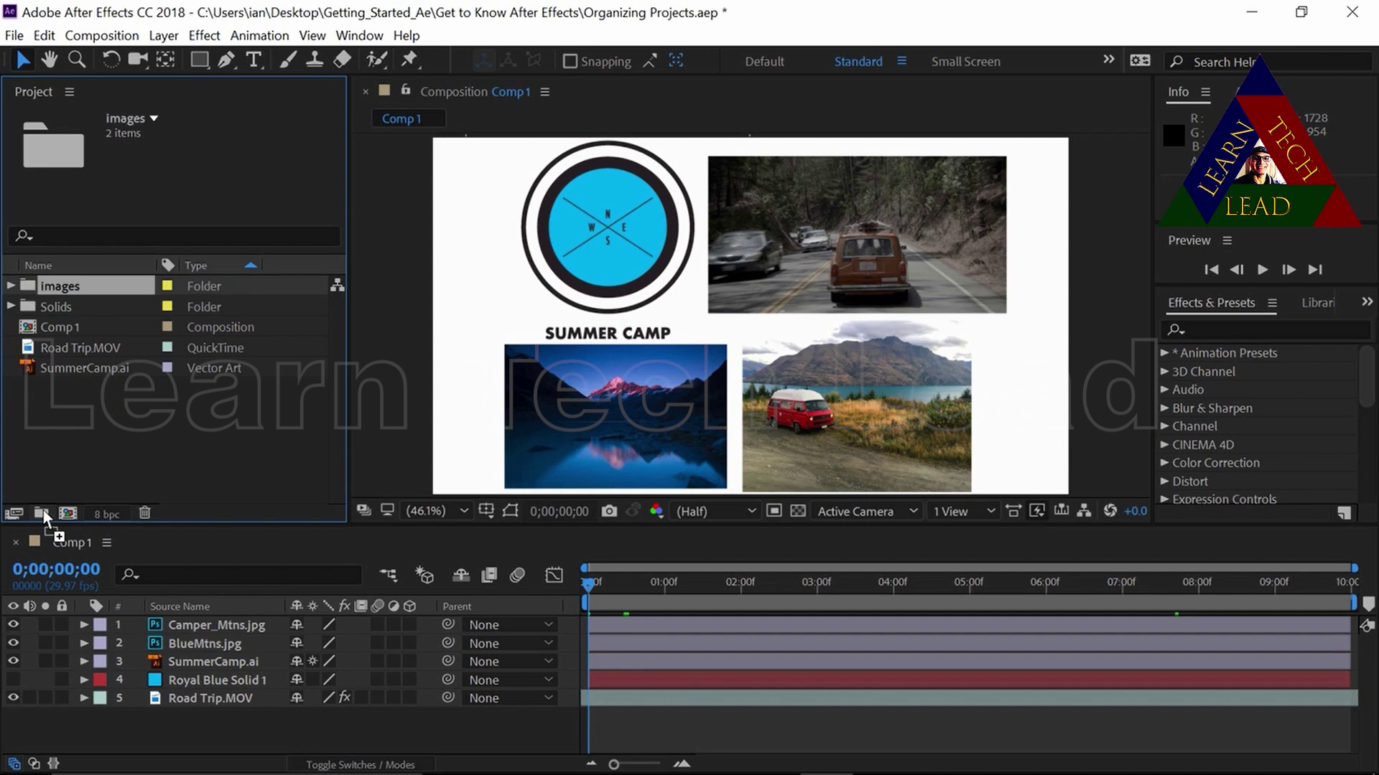
pyautogui.click(30, 349)
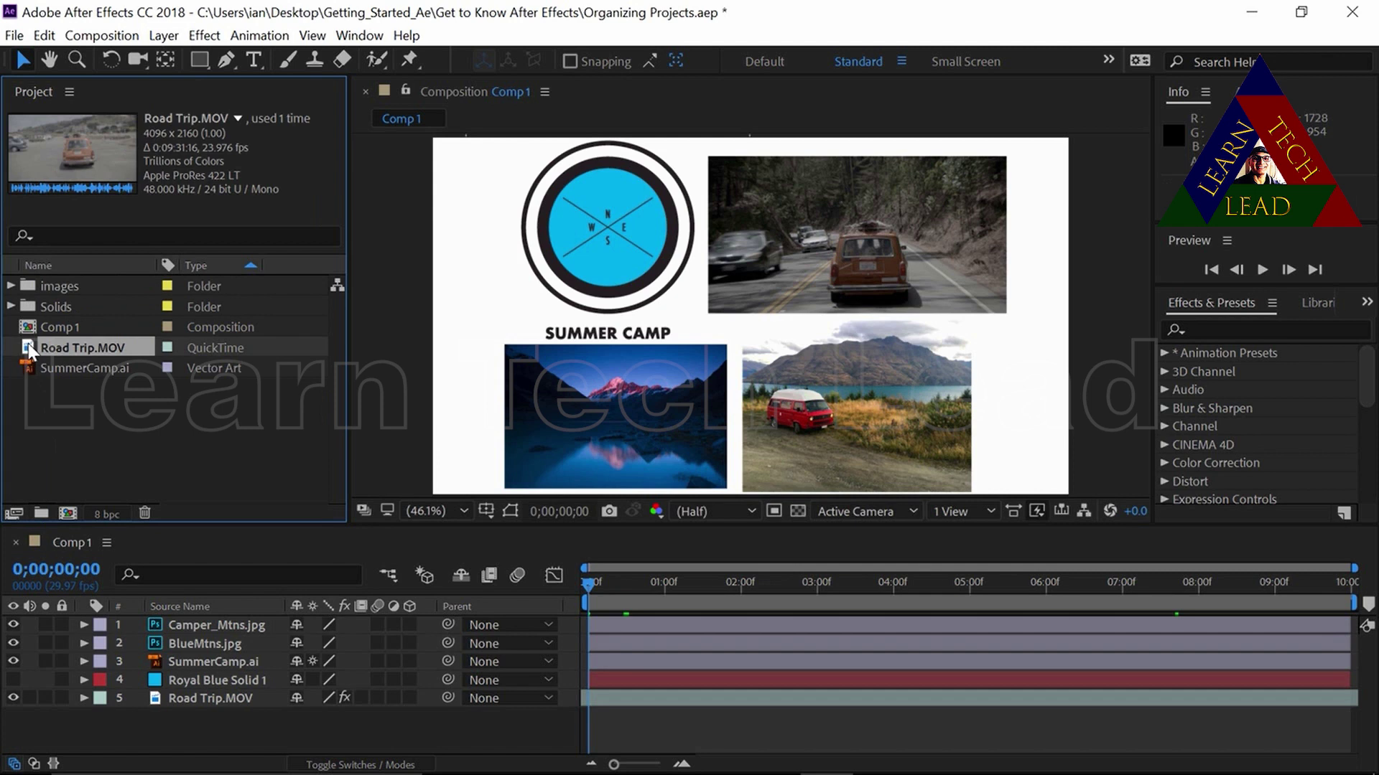
# Move Road Trip.MOV into a new project folder named 'Footage'.
pyautogui.moveTo(29, 349); pyautogui.dragTo(33, 505)
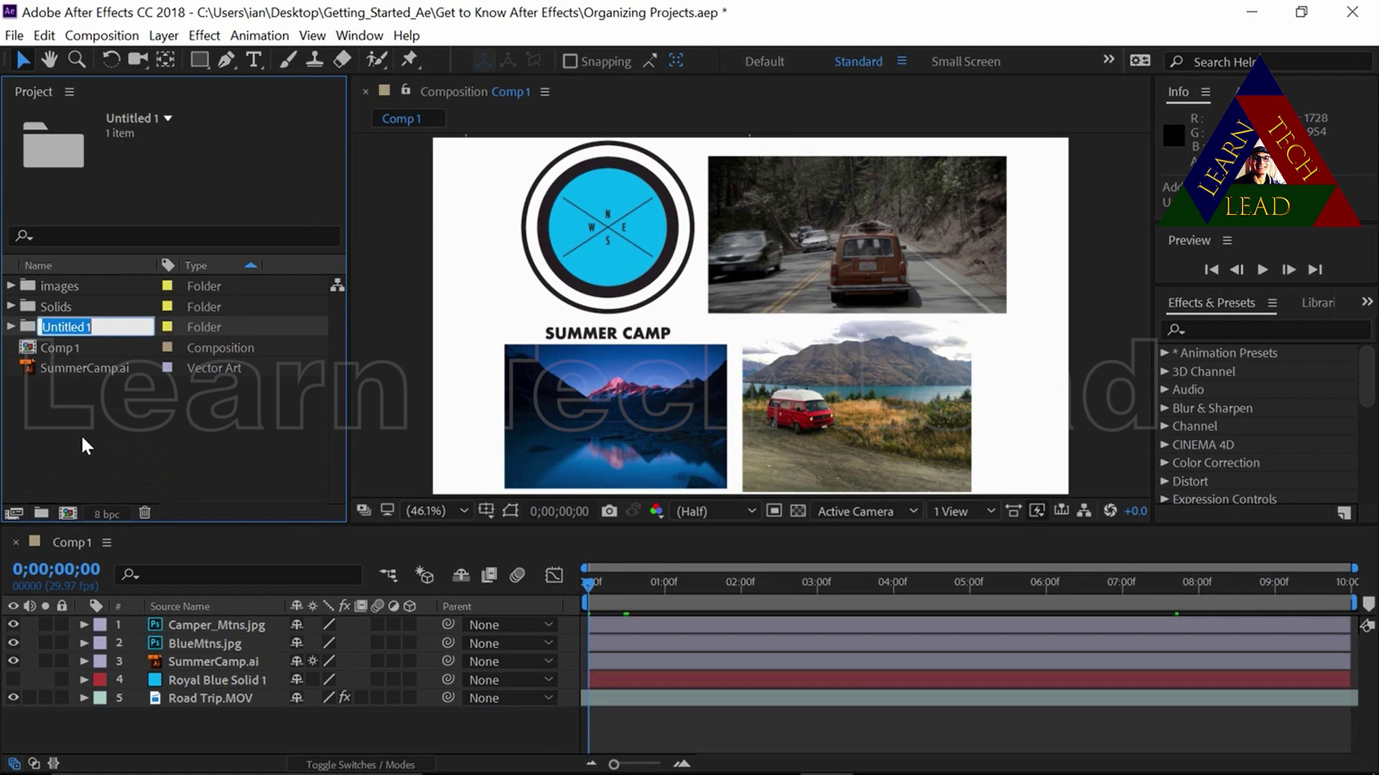
pyautogui.write('Footage')
pyautogui.press('Return')
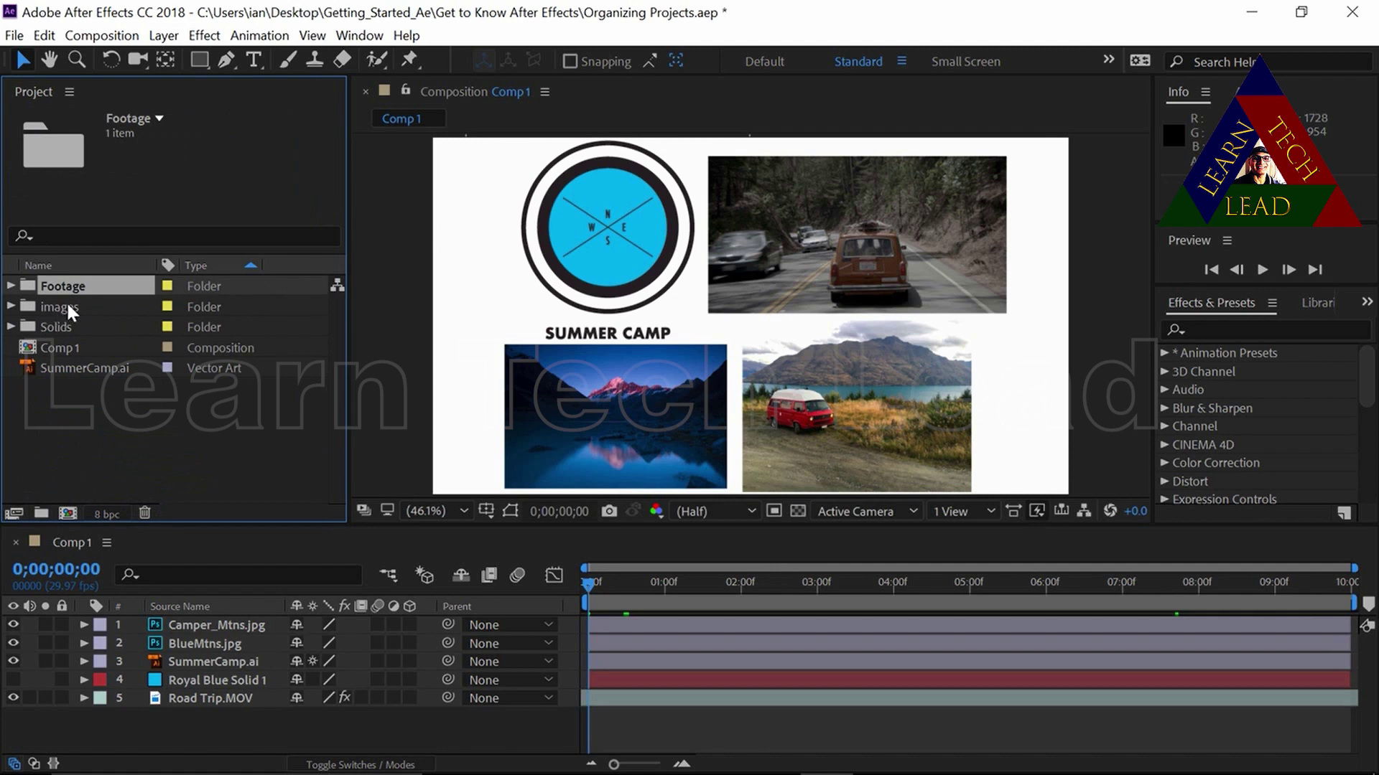
# Sort items by name ascending and place SummerCamp.ai in a new 'Vectors' folder.
pyautogui.click(56, 263)
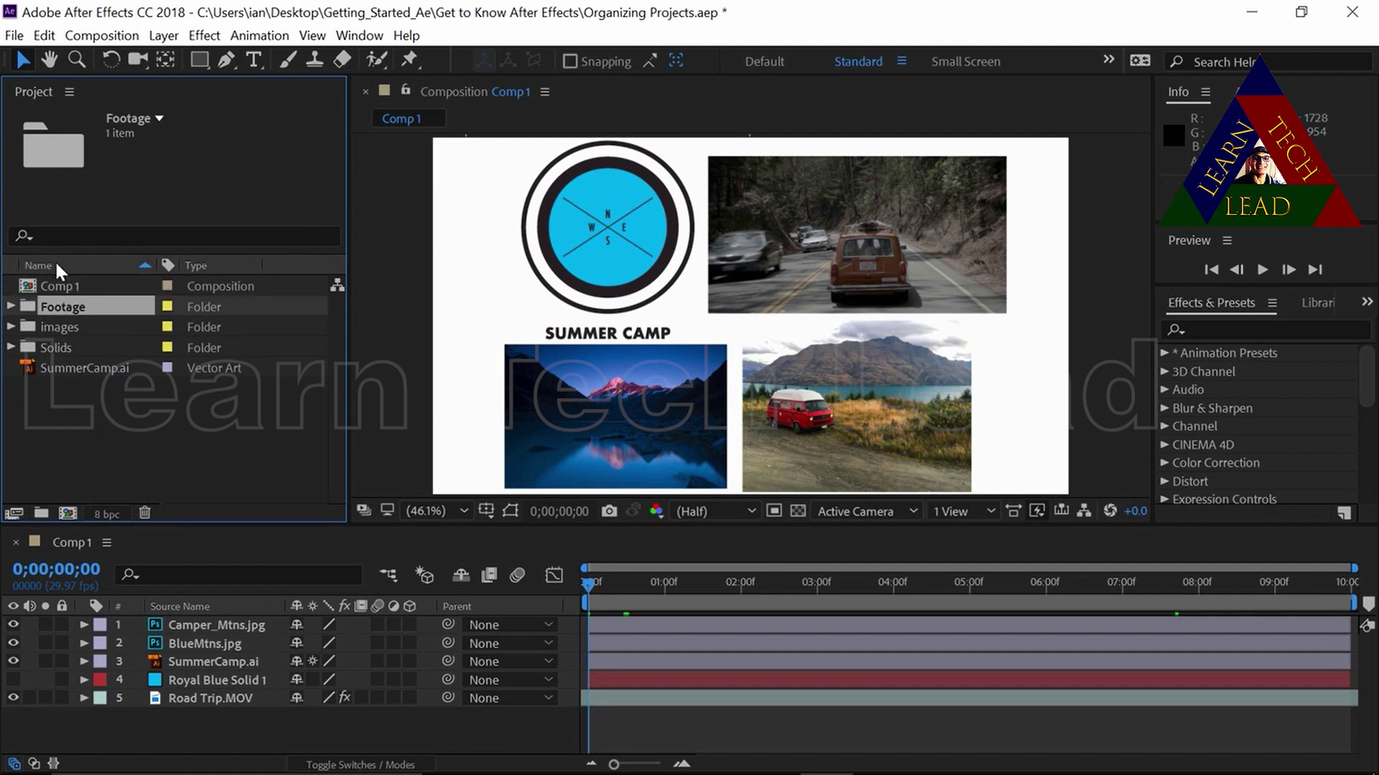
pyautogui.click(55, 263)
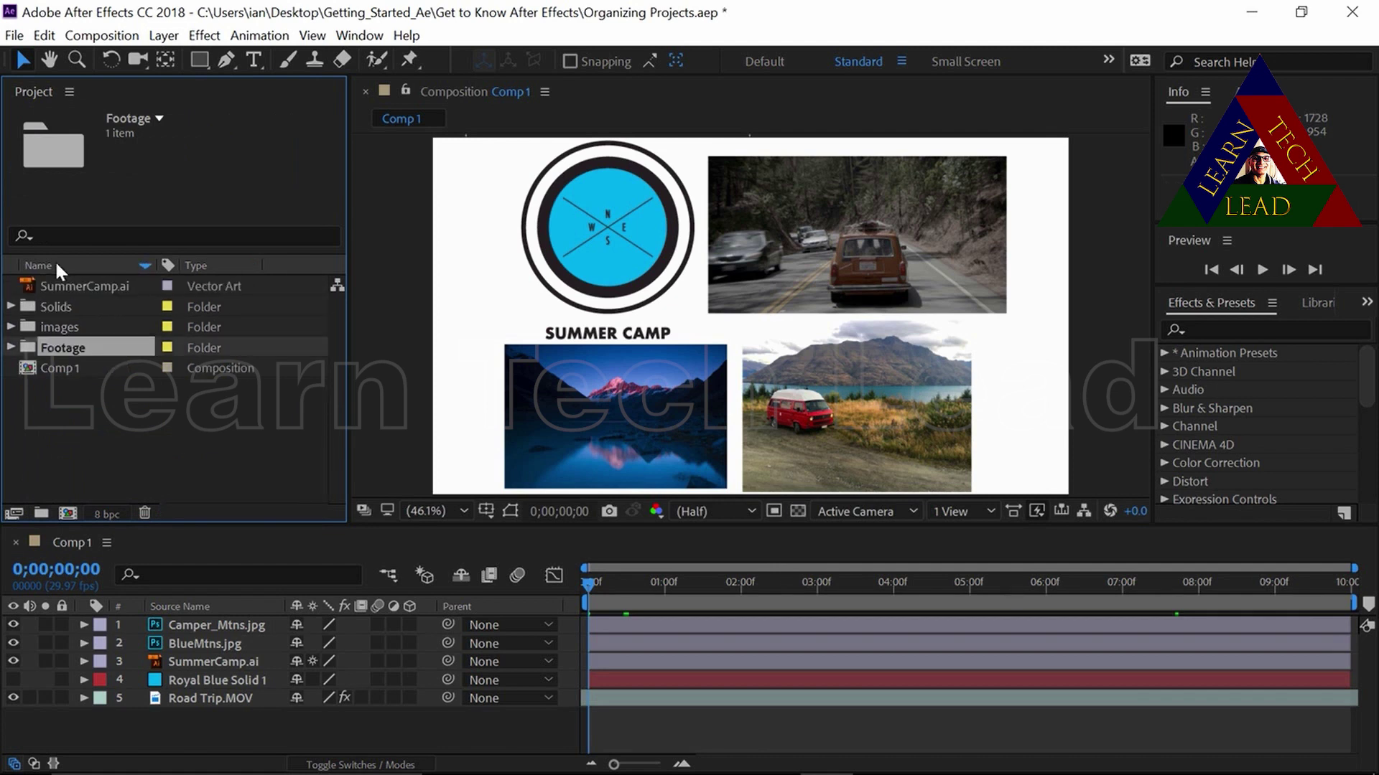
pyautogui.click(56, 266)
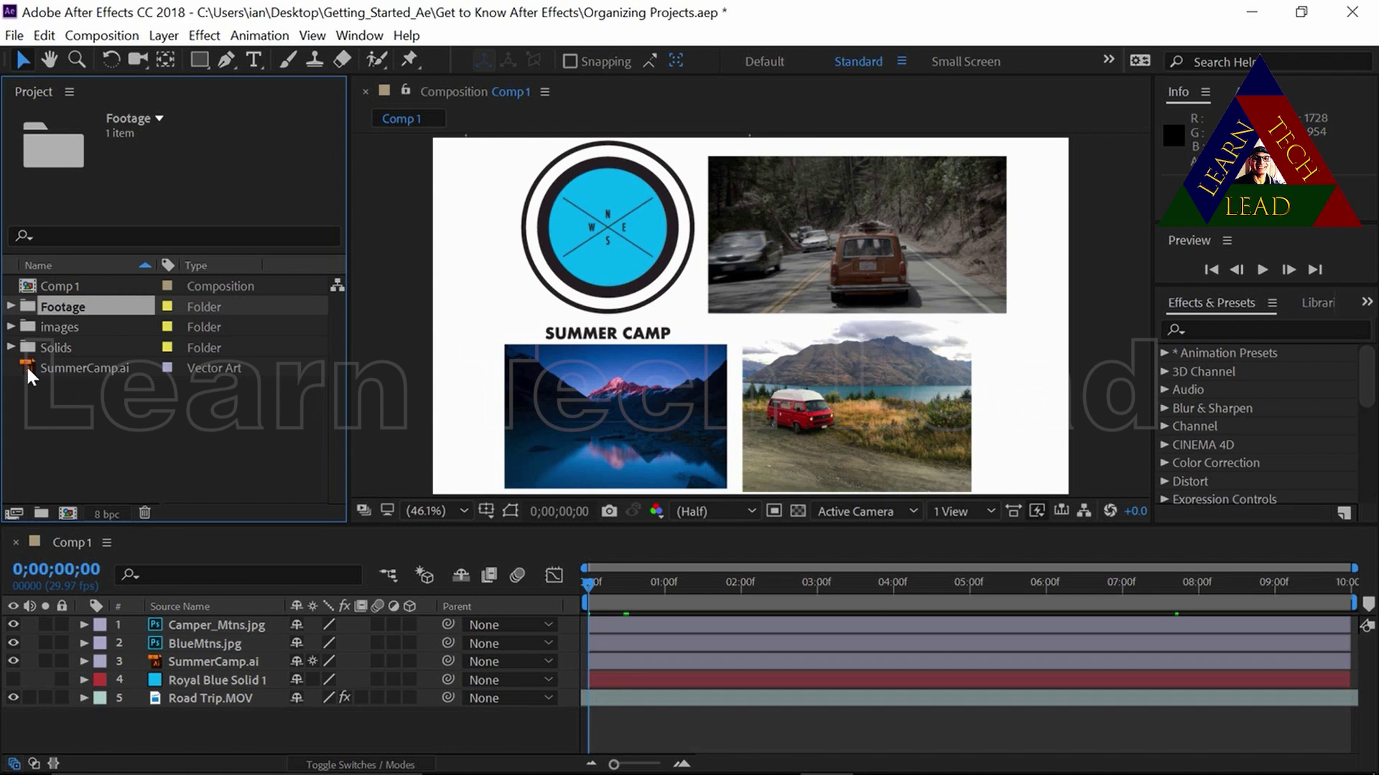
pyautogui.moveTo(26, 365); pyautogui.dragTo(41, 510)
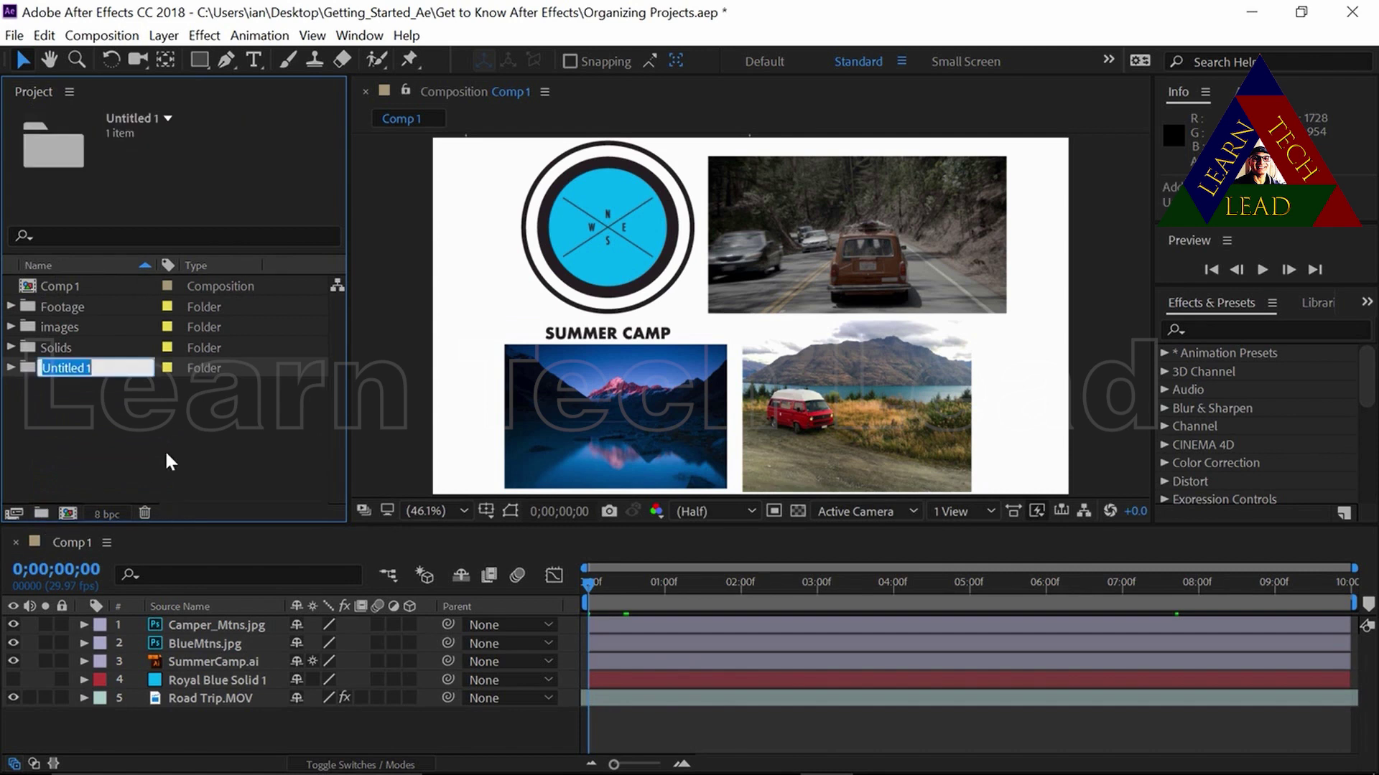
pyautogui.write('Vectors')
pyautogui.press('Return')
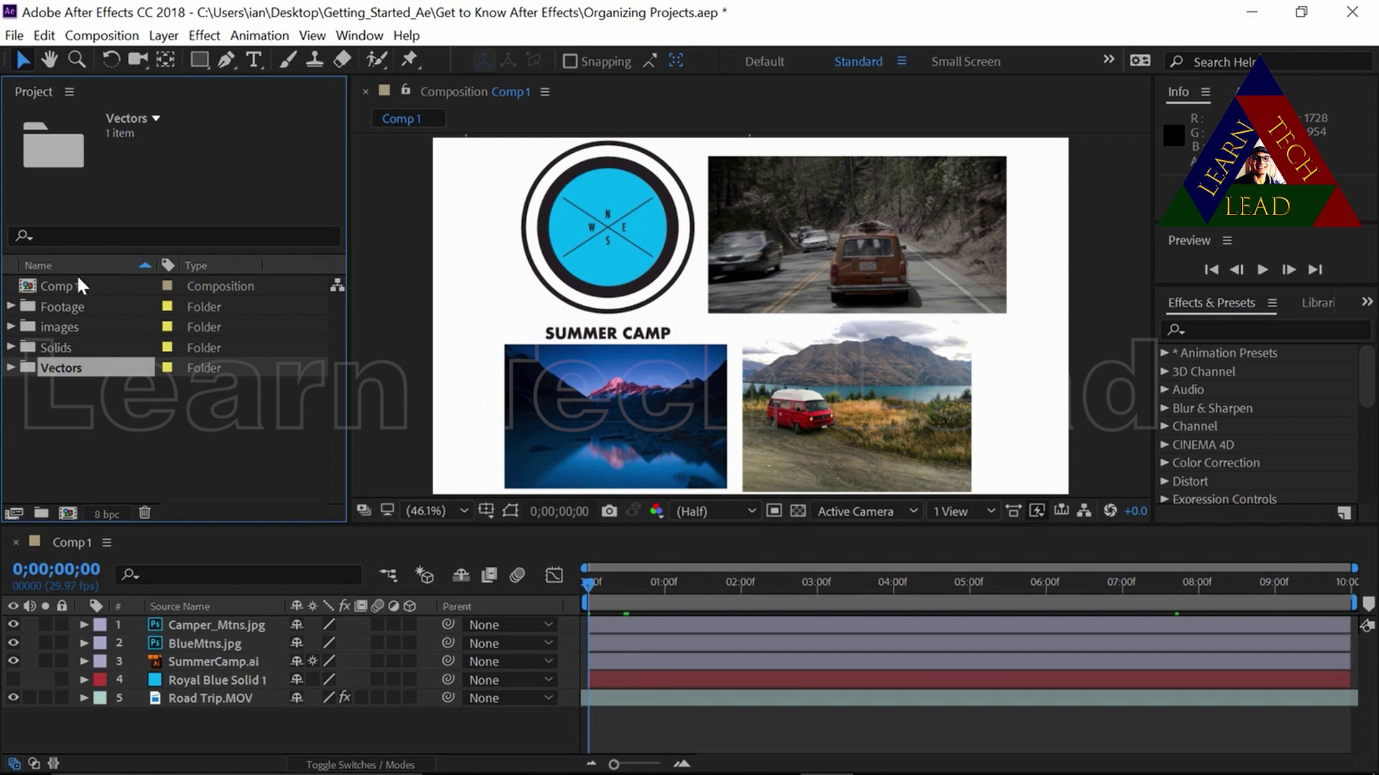
# Search the project for 'cam', clear the search, and expand the images folder.
pyautogui.click(61, 237)
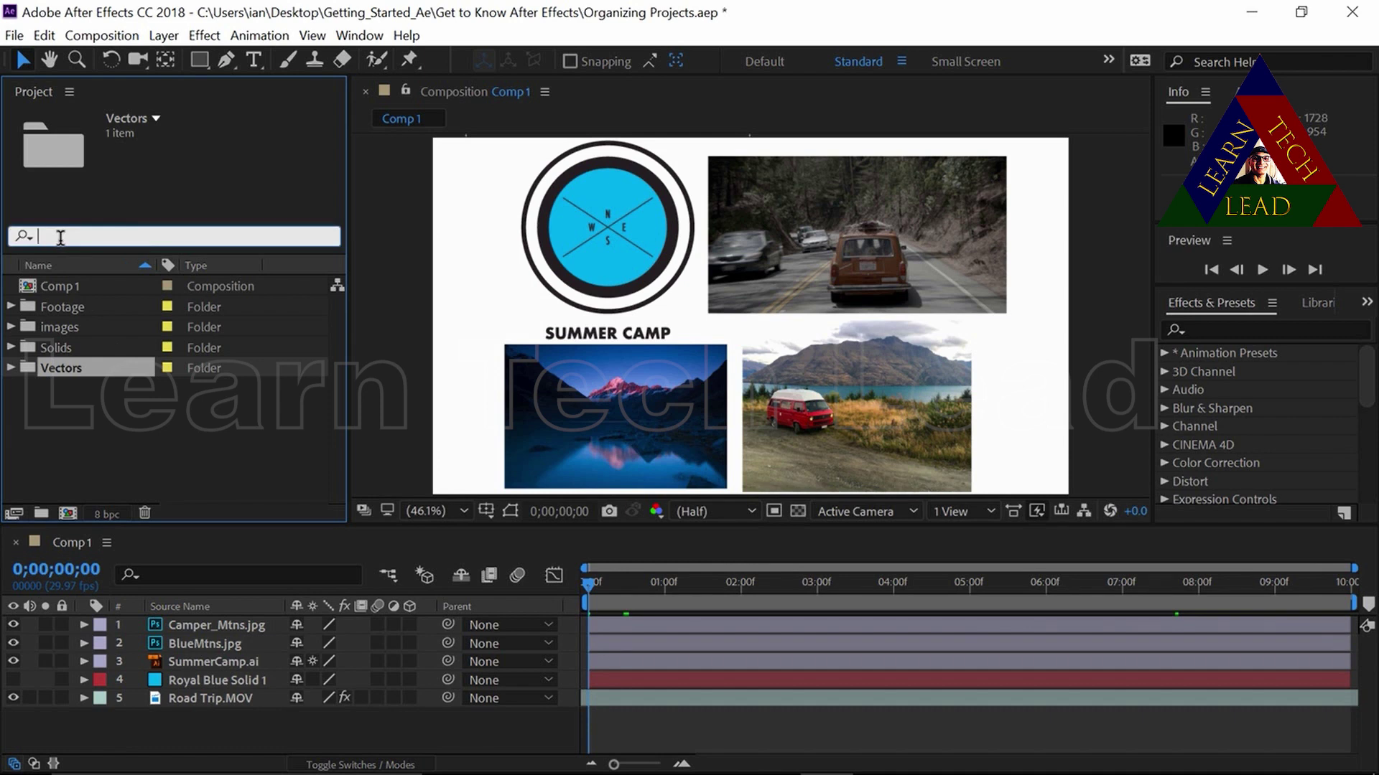
pyautogui.write('cam')
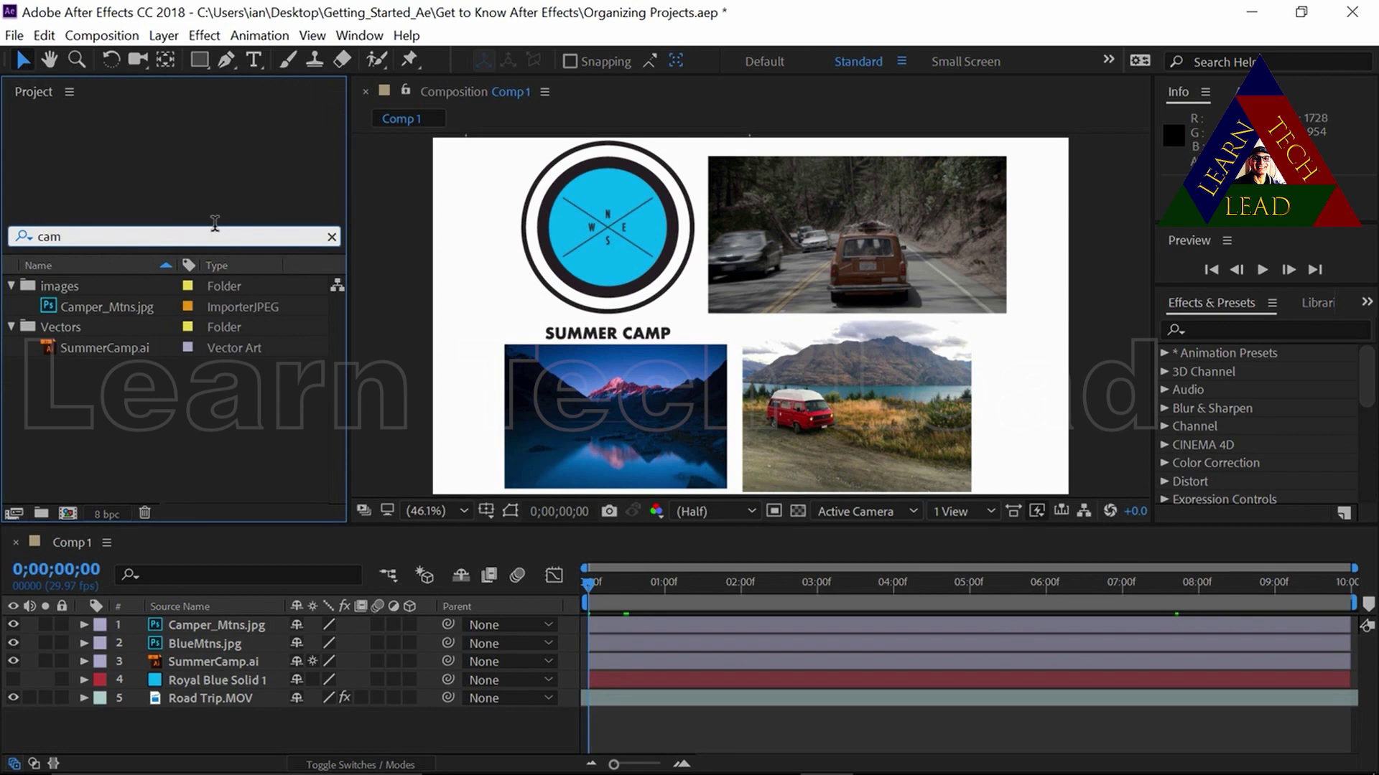
pyautogui.click(336, 239)
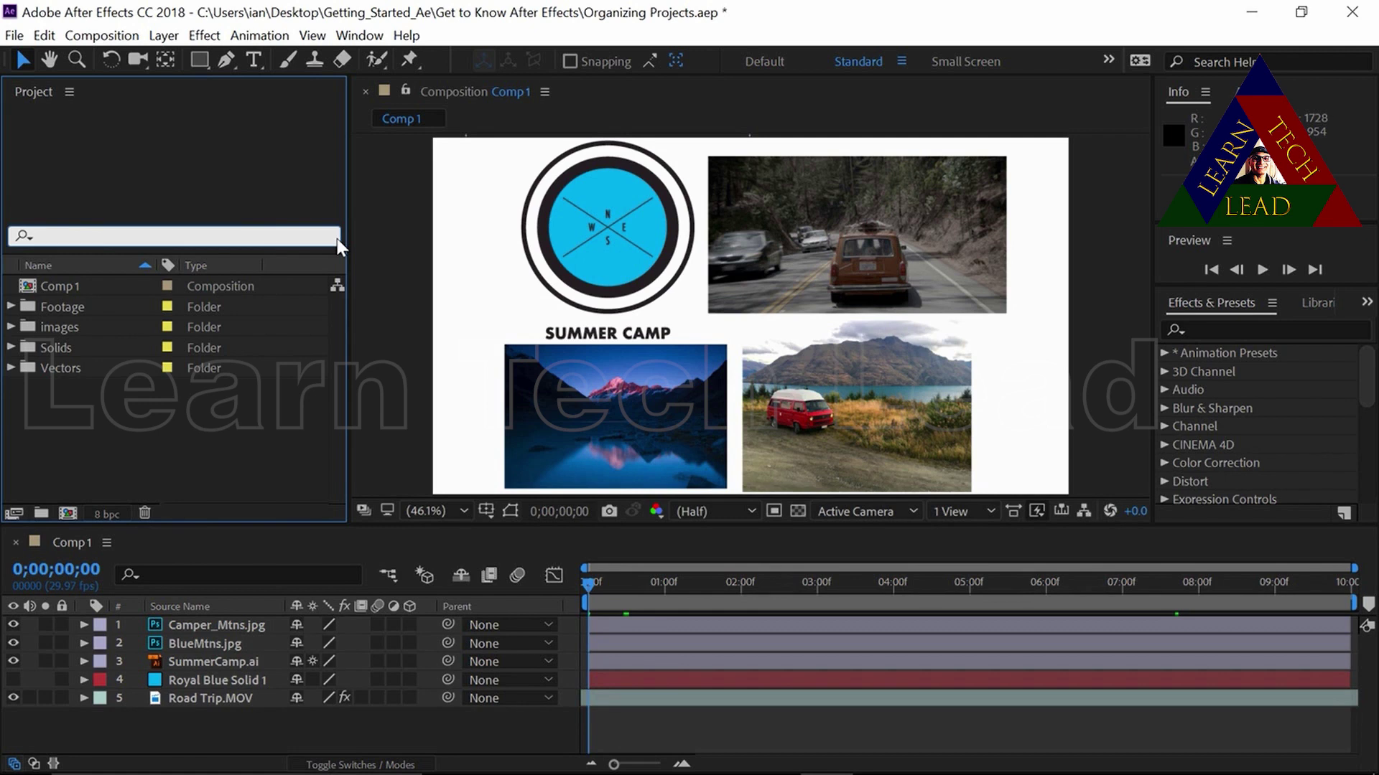
pyautogui.click(9, 326)
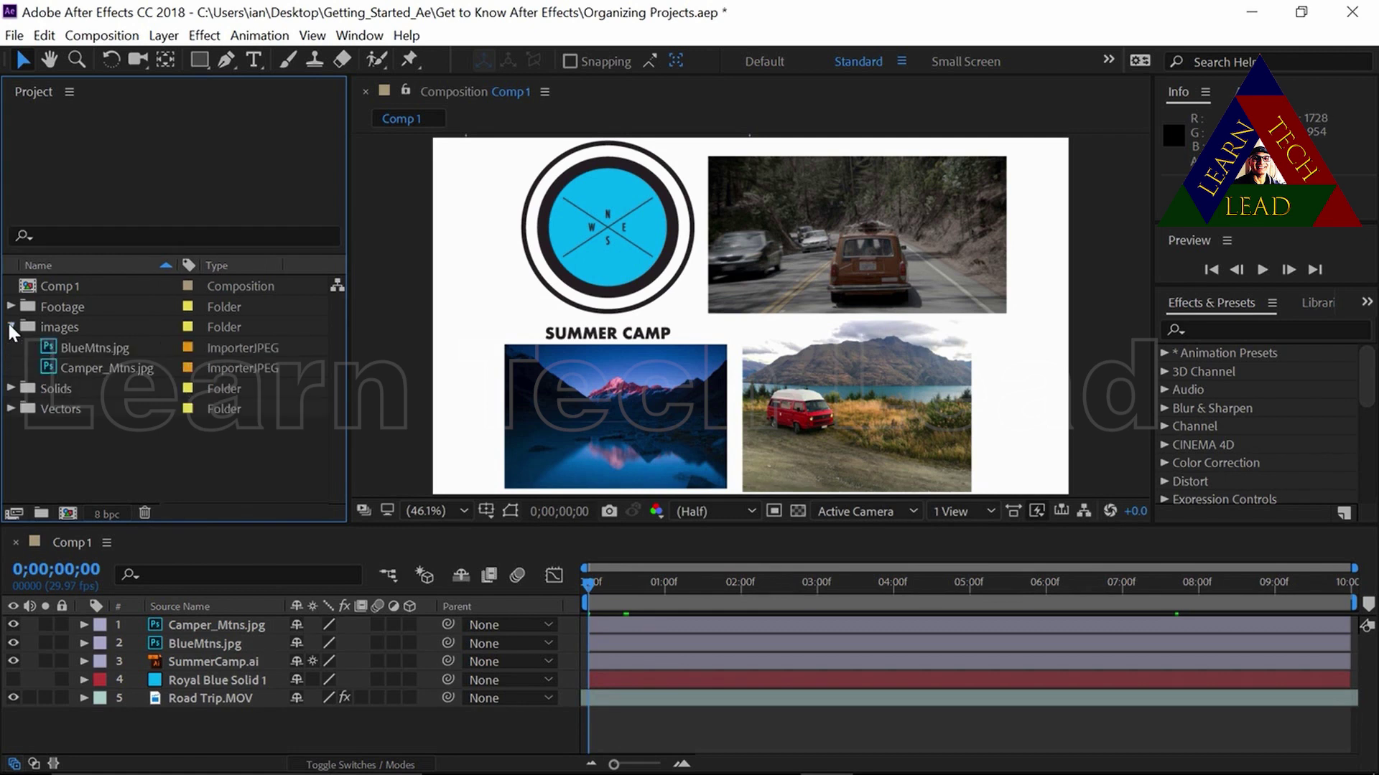
pyautogui.click(48, 366)
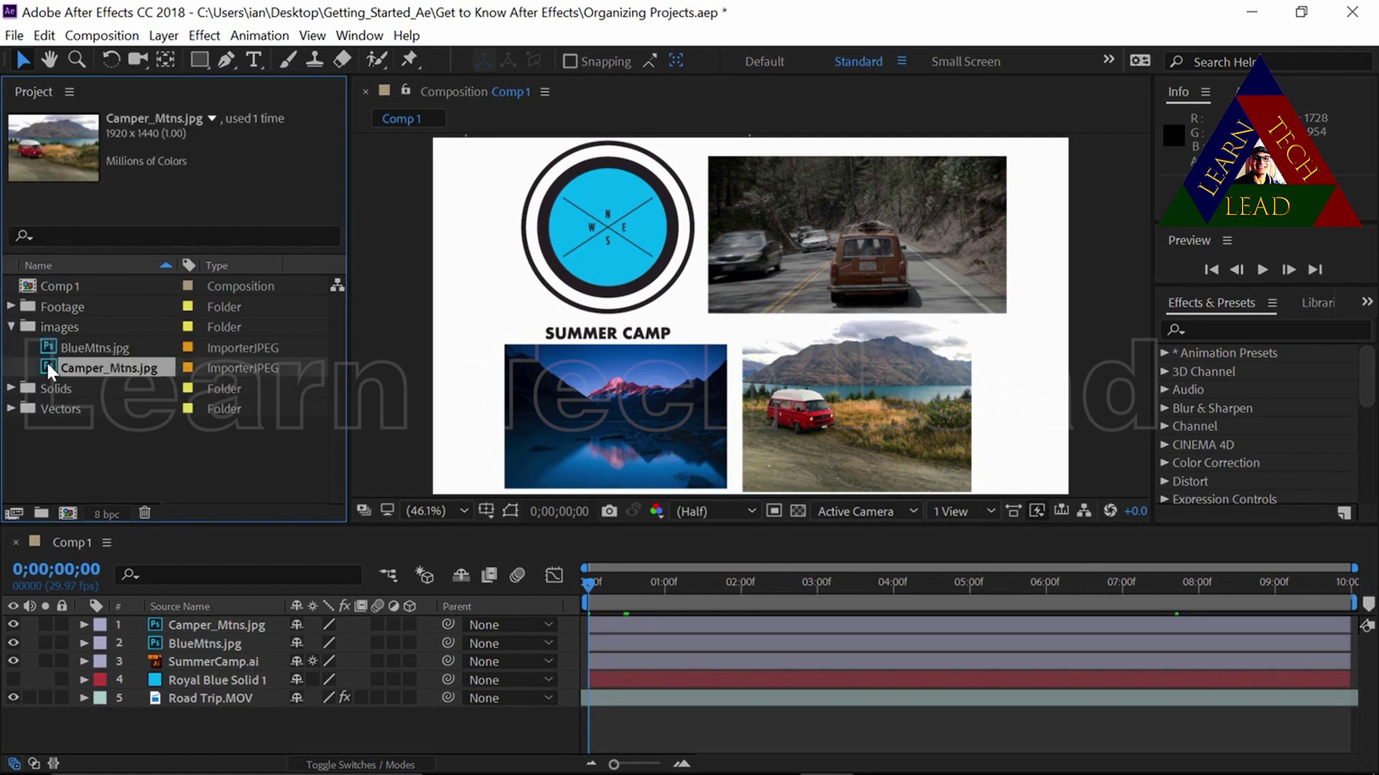
pyautogui.moveTo(46, 367); pyautogui.dragTo(137, 506)
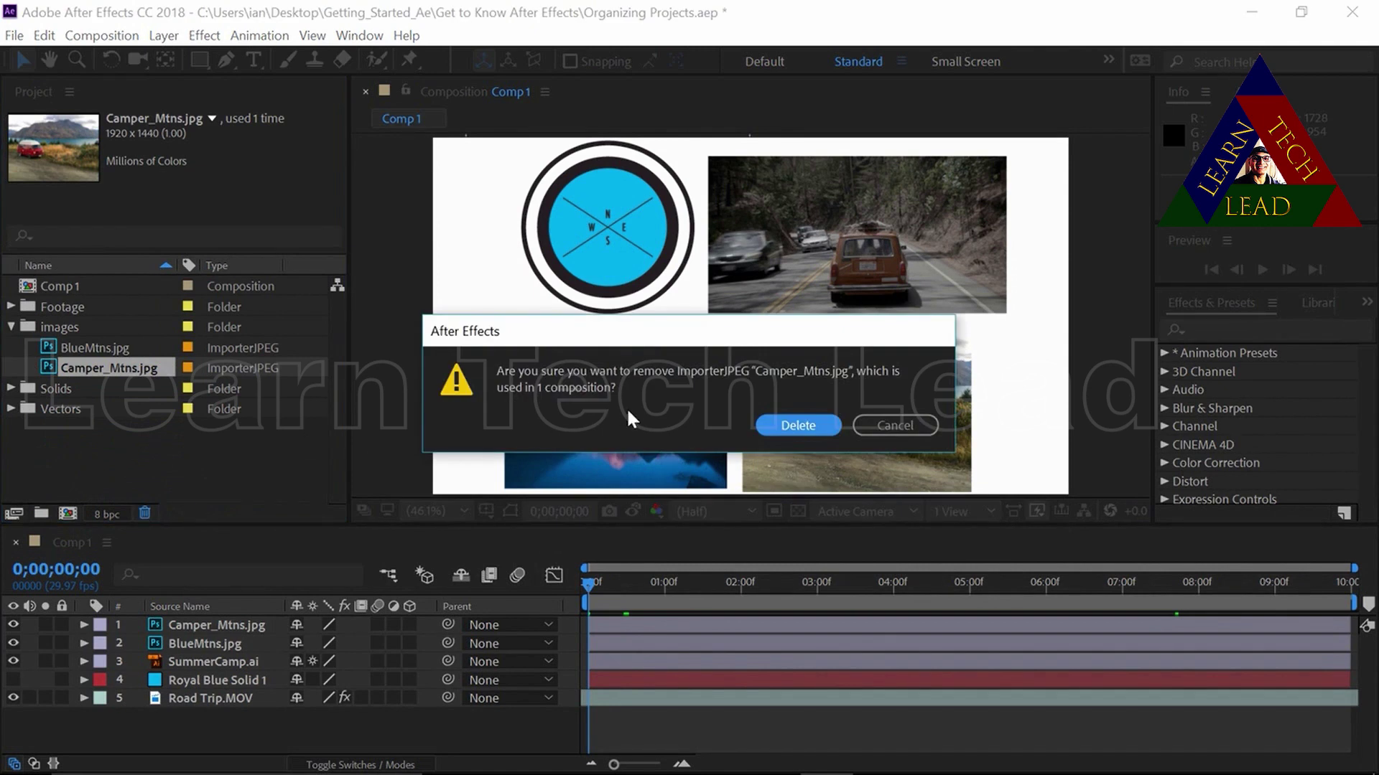
pyautogui.press('Return')
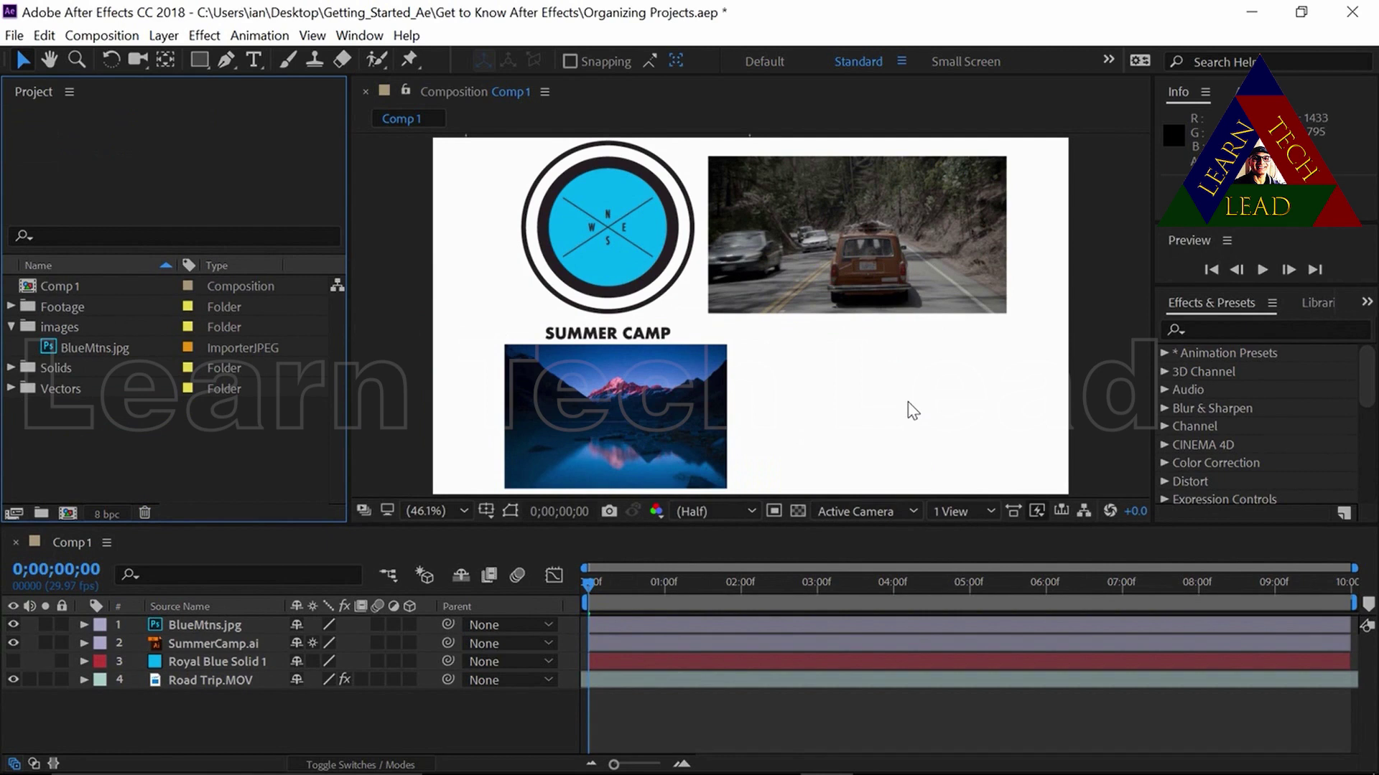
pyautogui.hotkey('ctrl', 'z')
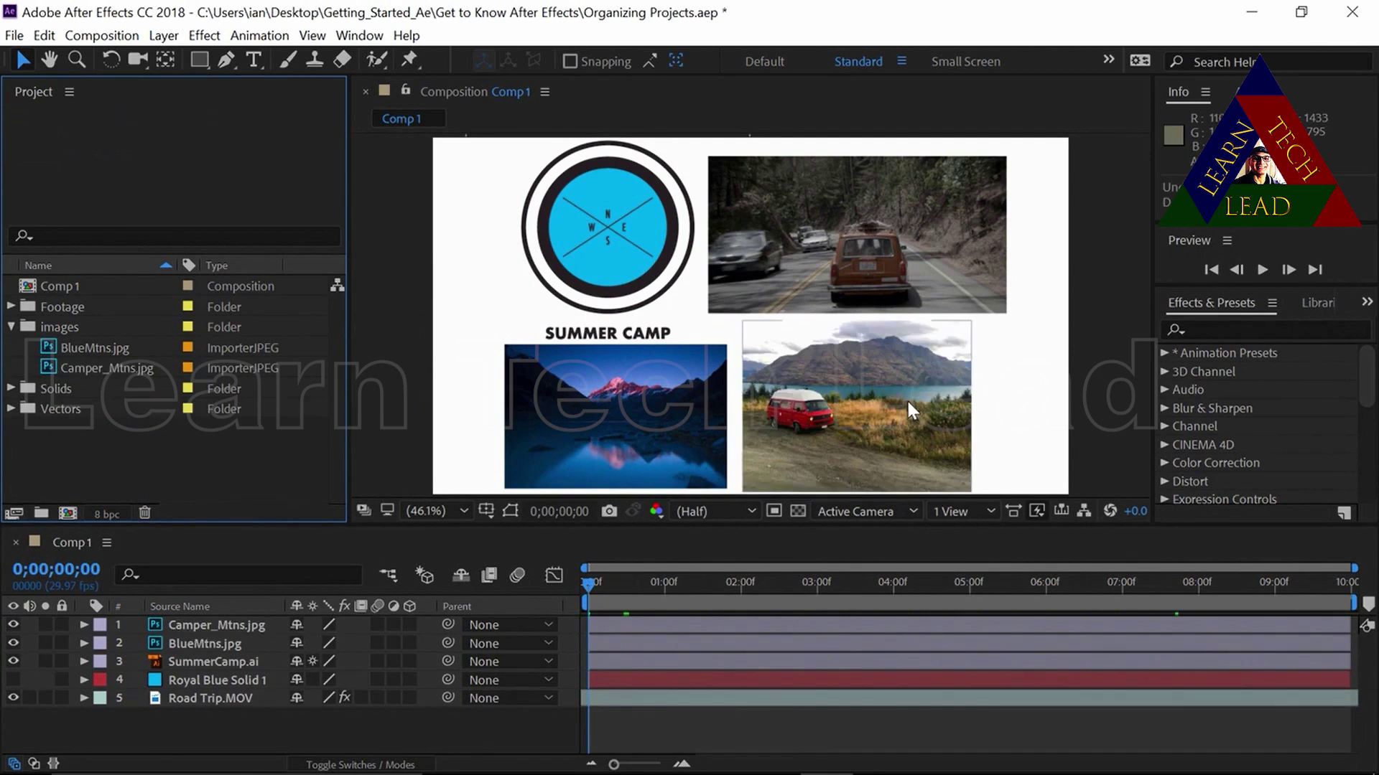